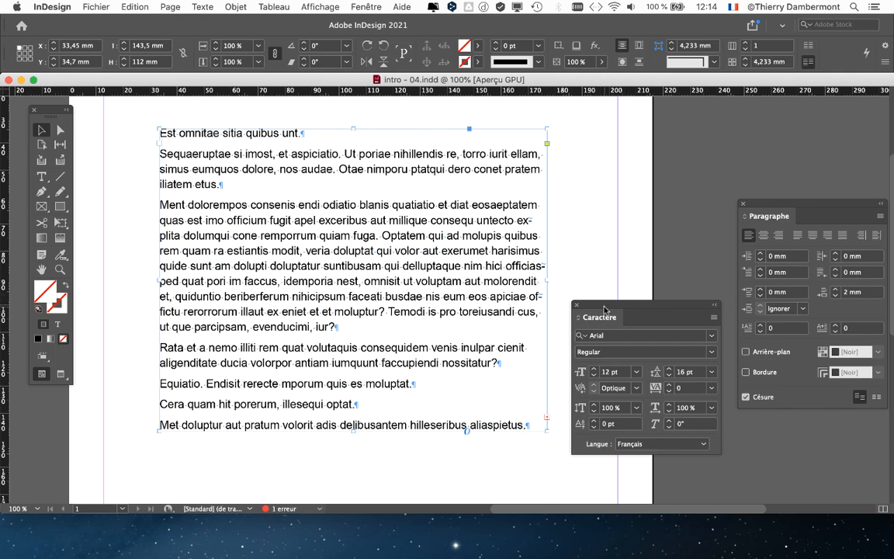
Step: Move the Caractère and Paragraphe panels clear of the text frame and centre all of the frame's text
left_click_drag(601, 309, 774, 447)
left_click_drag(779, 205, 617, 130)
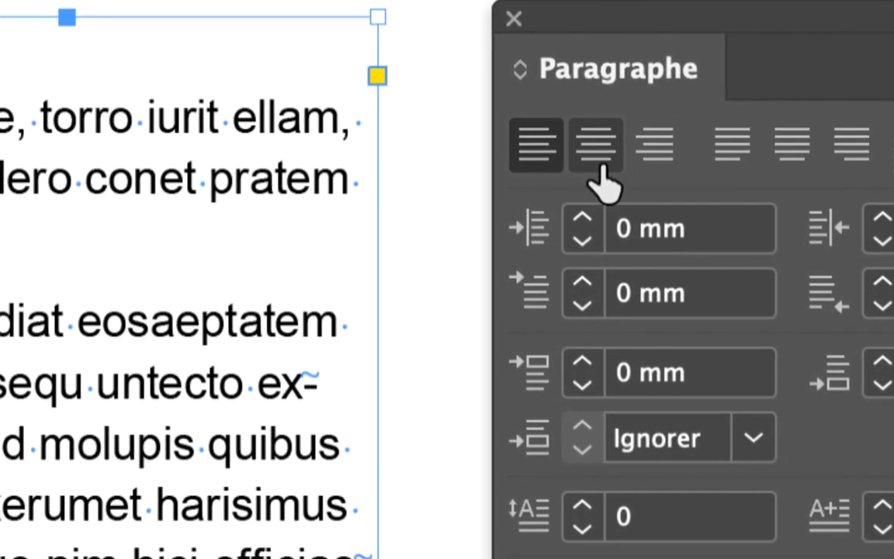
left_click(601, 164)
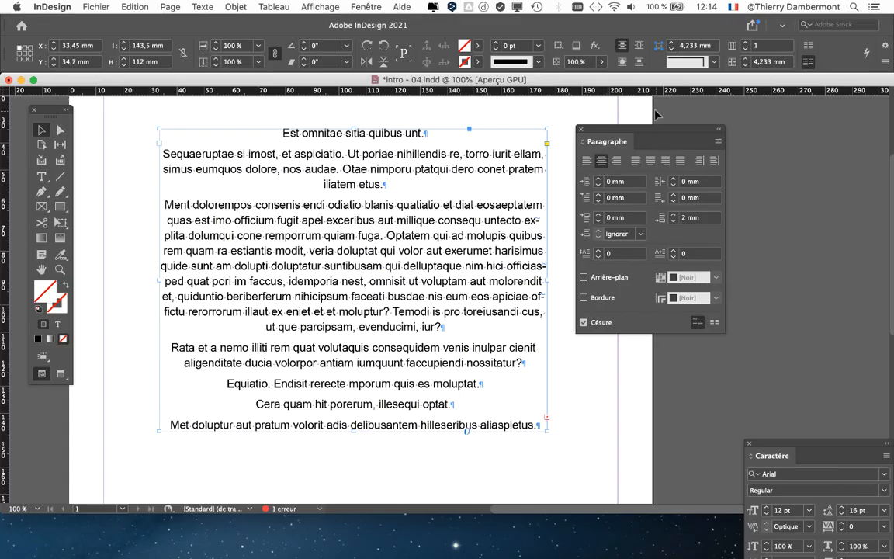
Step: Try right alignment on the frame's text and return it to left alignment
left_click_drag(593, 132, 610, 130)
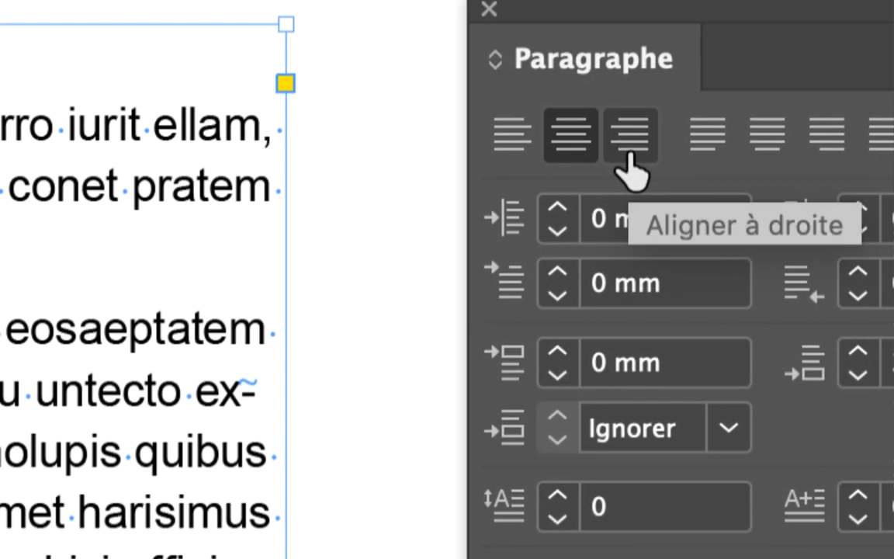
left_click(632, 159)
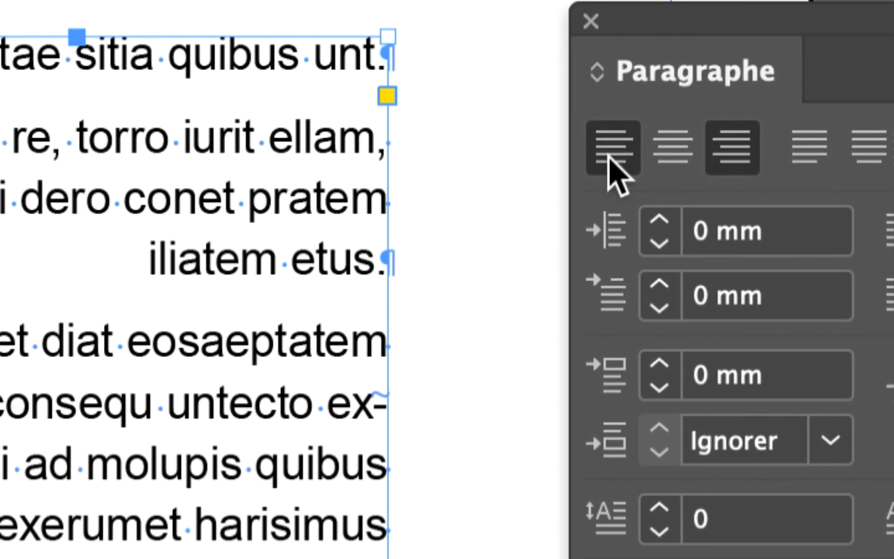
left_click(513, 151)
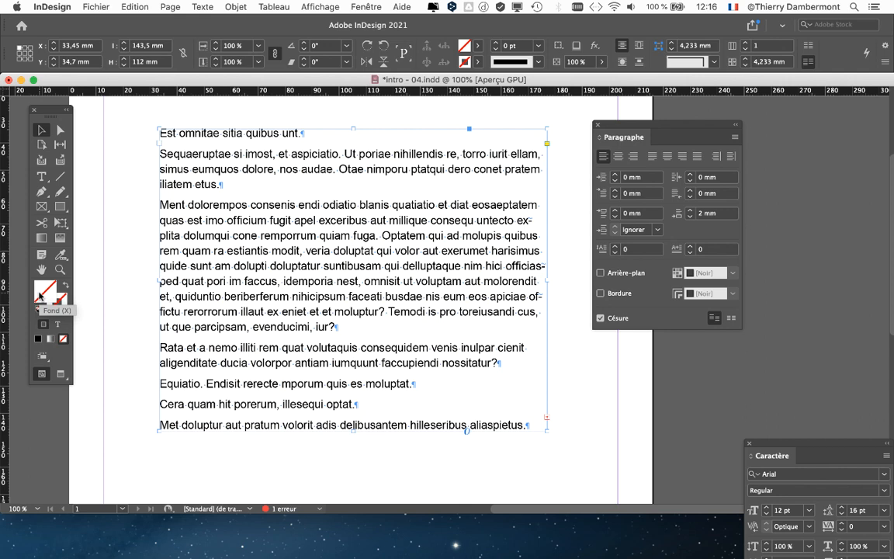
Step: Justify the paragraphs in the selected text frame with their last lines aligned left
key("x")
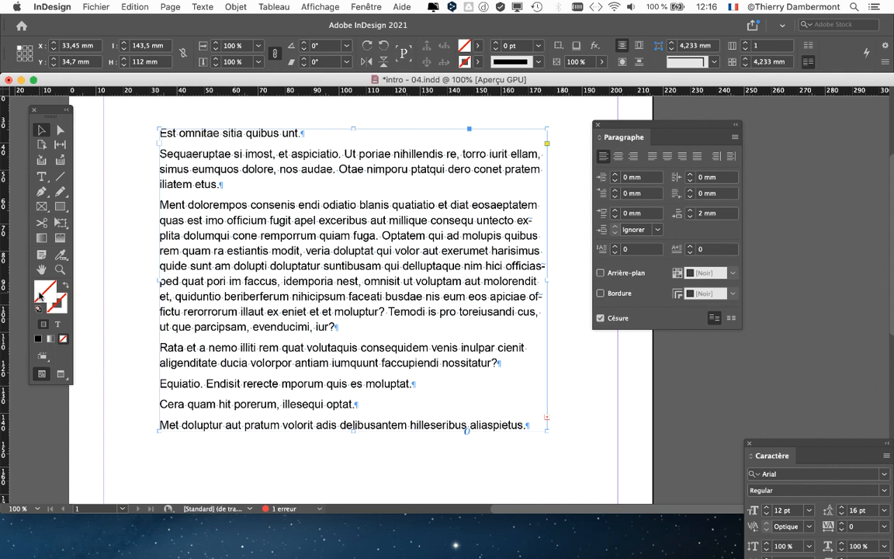
left_click_drag(632, 128, 646, 121)
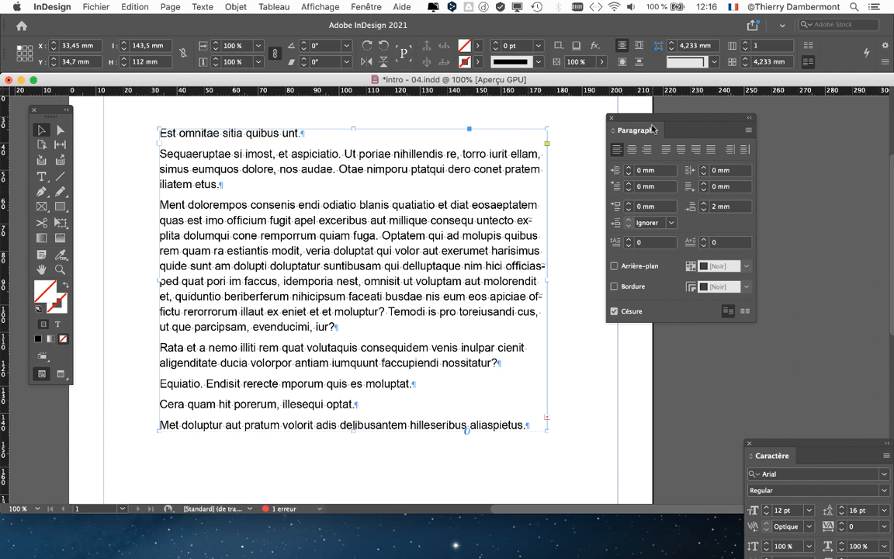
left_click_drag(651, 118, 619, 128)
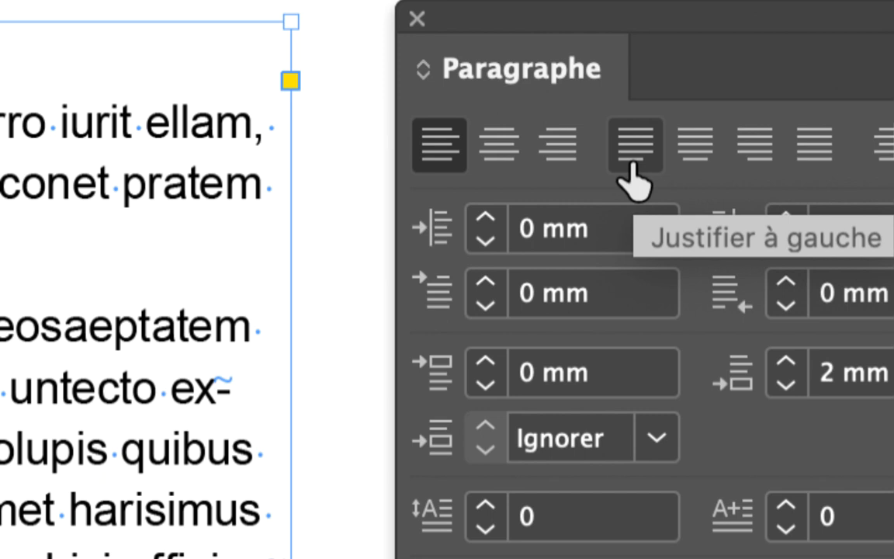
left_click(634, 177)
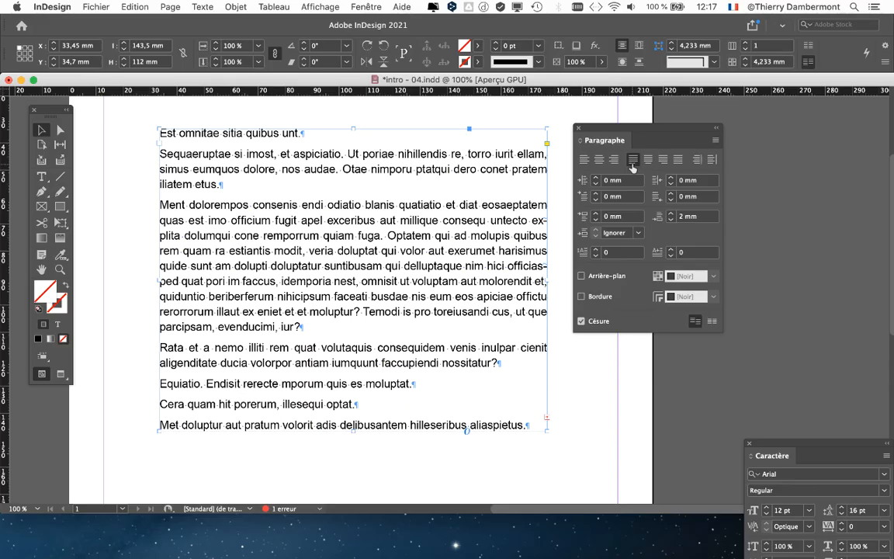
Step: Rearrange the Caractère and Paragraphe panels so that both sit outside the page, away from the text frame
left_click_drag(620, 131, 656, 135)
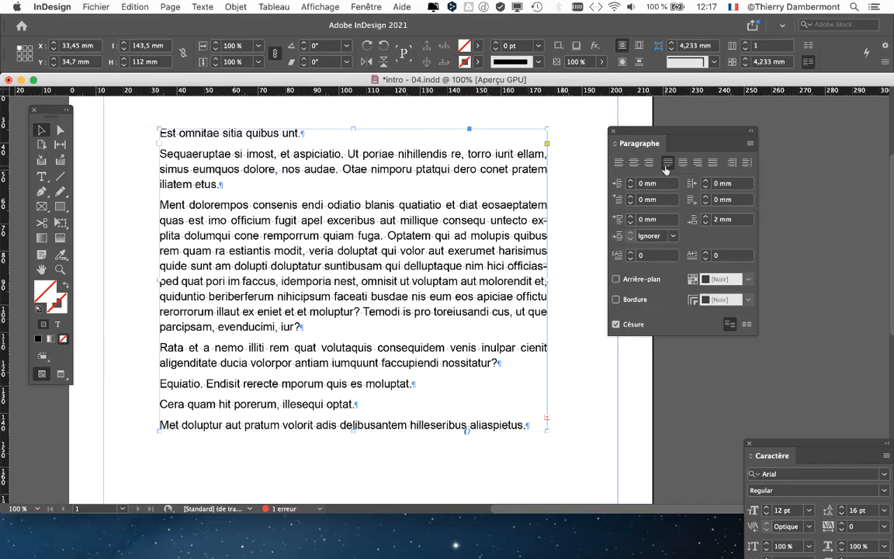
left_click_drag(641, 131, 622, 114)
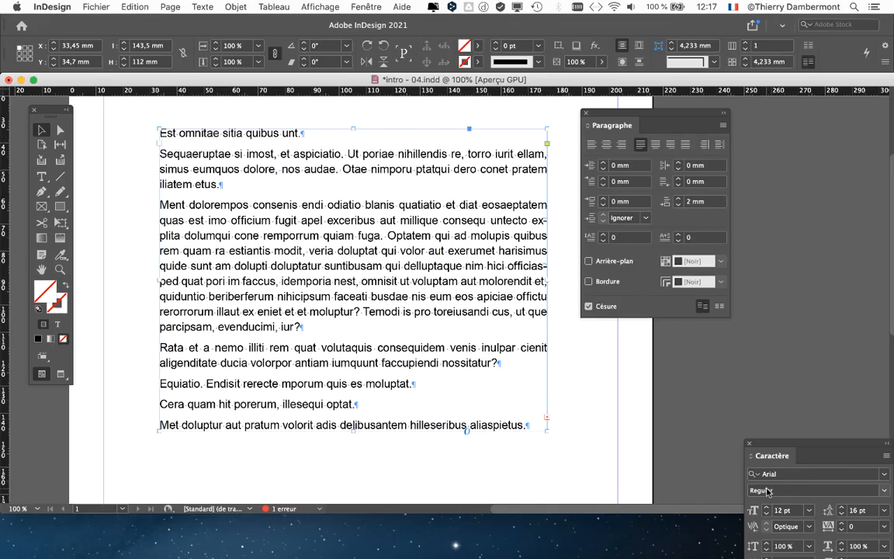
left_click_drag(769, 448, 768, 226)
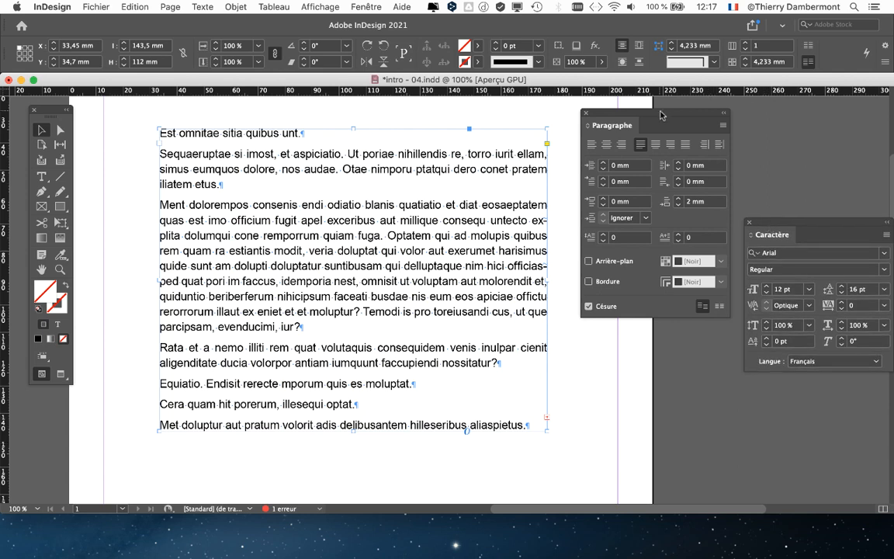
left_click_drag(590, 110, 566, 105)
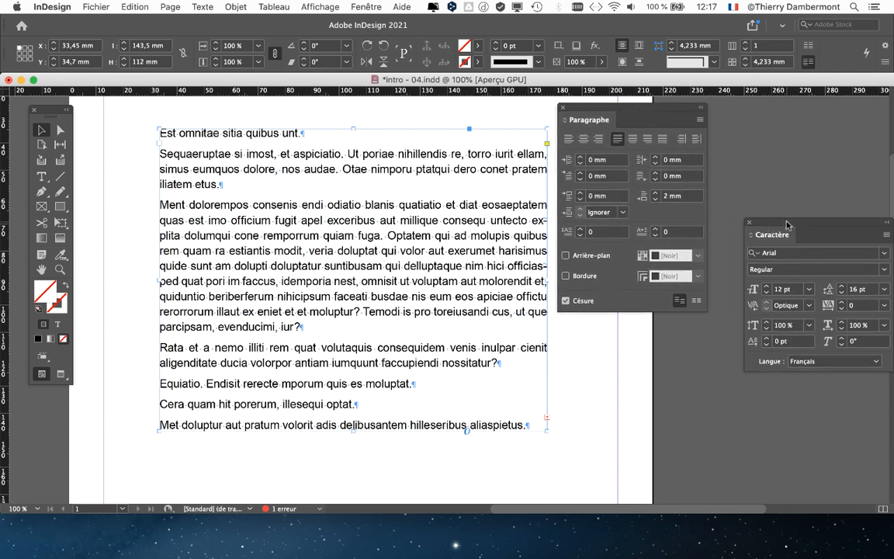
left_click_drag(787, 225, 765, 195)
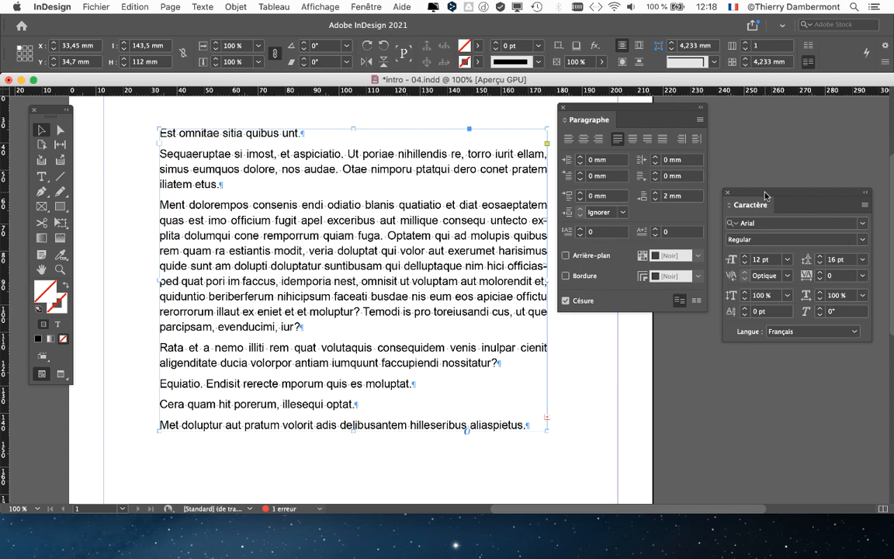
left_click_drag(766, 193, 784, 218)
left_click_drag(646, 108, 659, 121)
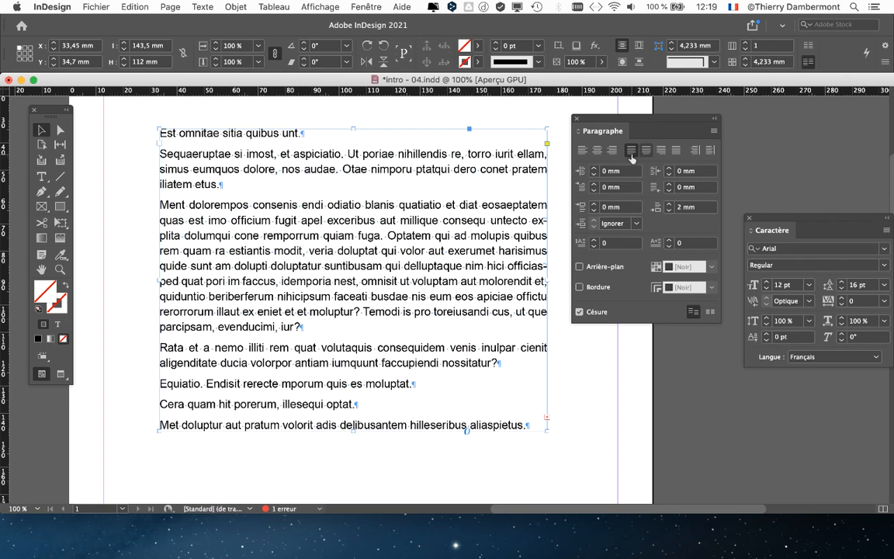
left_click_drag(632, 117, 774, 107)
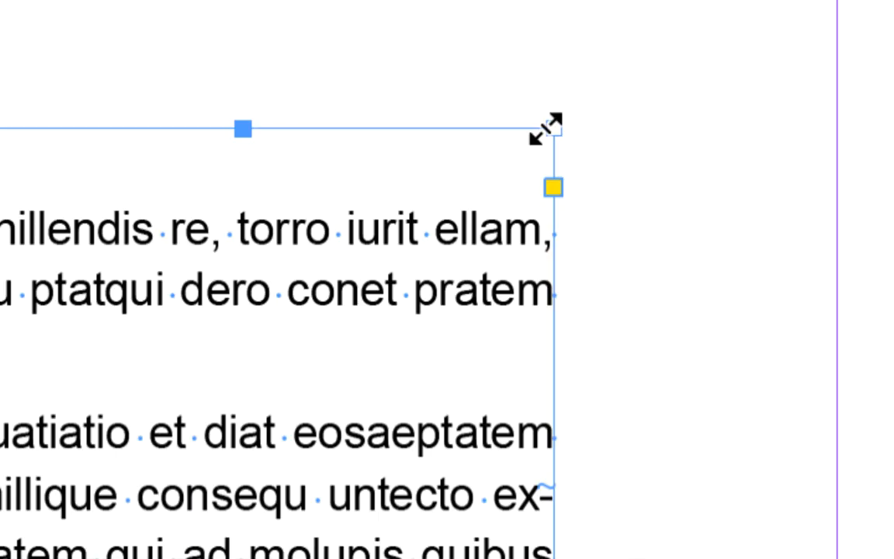
Step: Resize the justified text frame by its corner to a narrow column about 66 mm wide and 106.5 mm high
left_click_drag(546, 128, 415, 126)
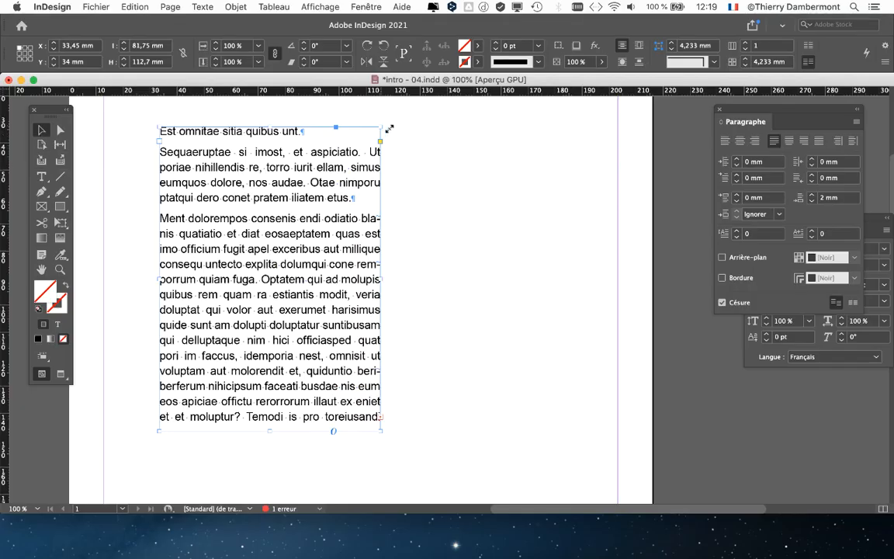
left_click_drag(380, 127, 233, 141)
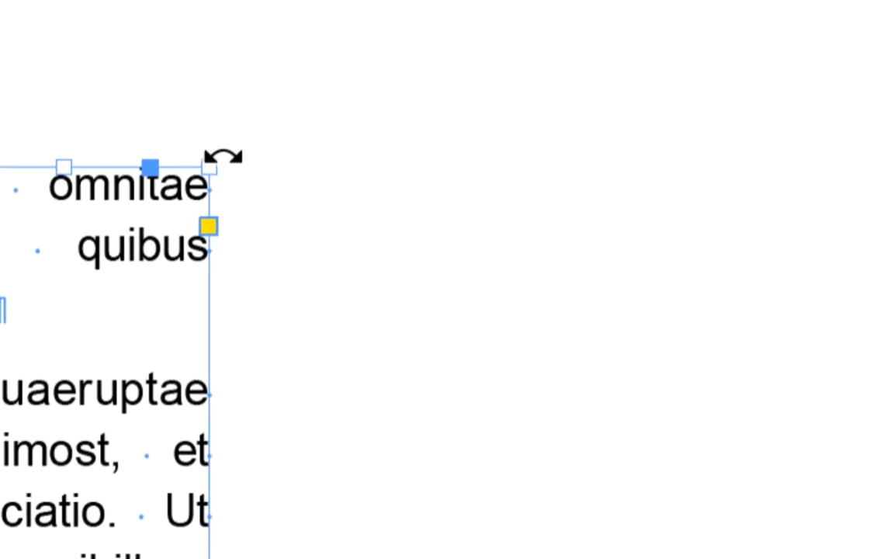
left_click_drag(221, 159, 305, 163)
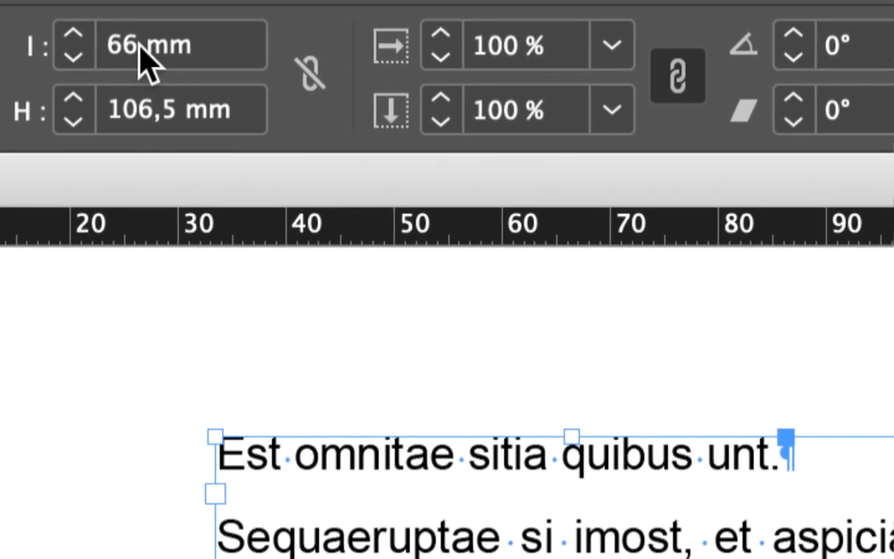
Step: Set the text frame's width to 60 mm
double_click(117, 37)
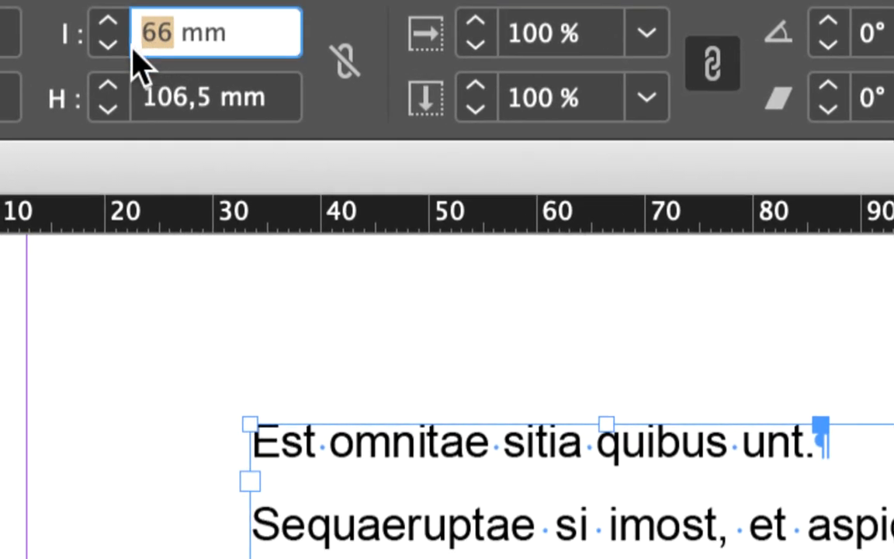
type("60")
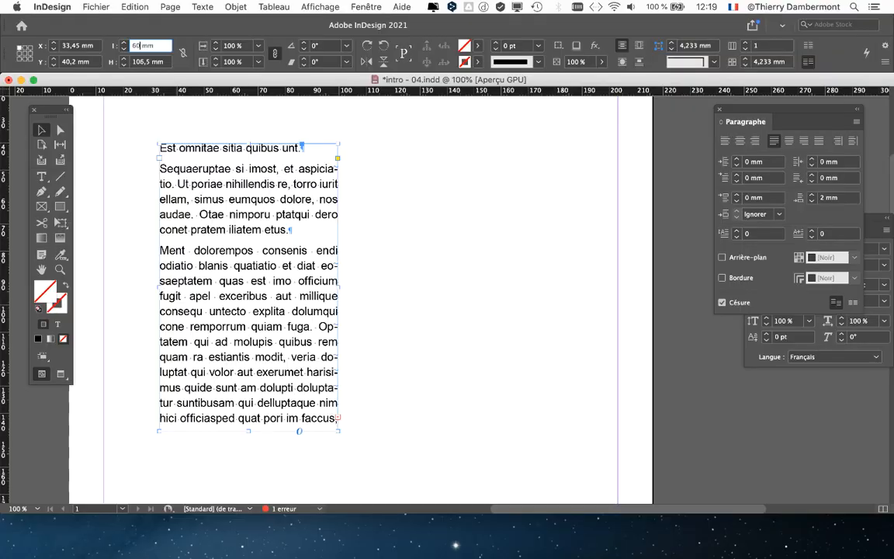
key("Tab")
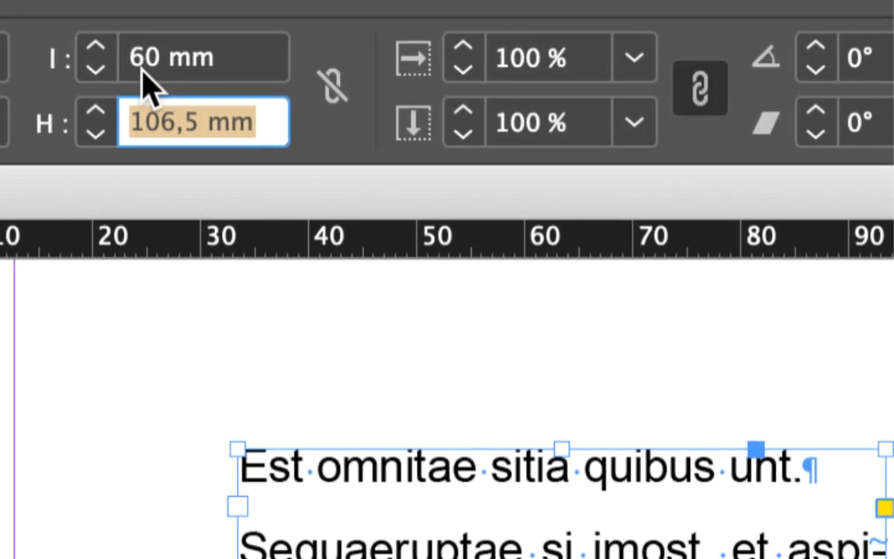
left_click_drag(200, 48, 185, 48)
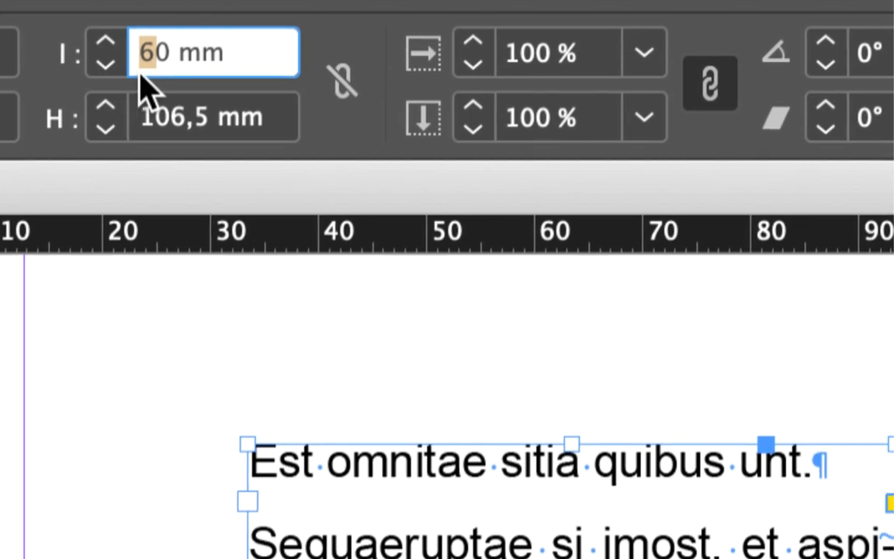
left_click(185, 50)
key("Tab")
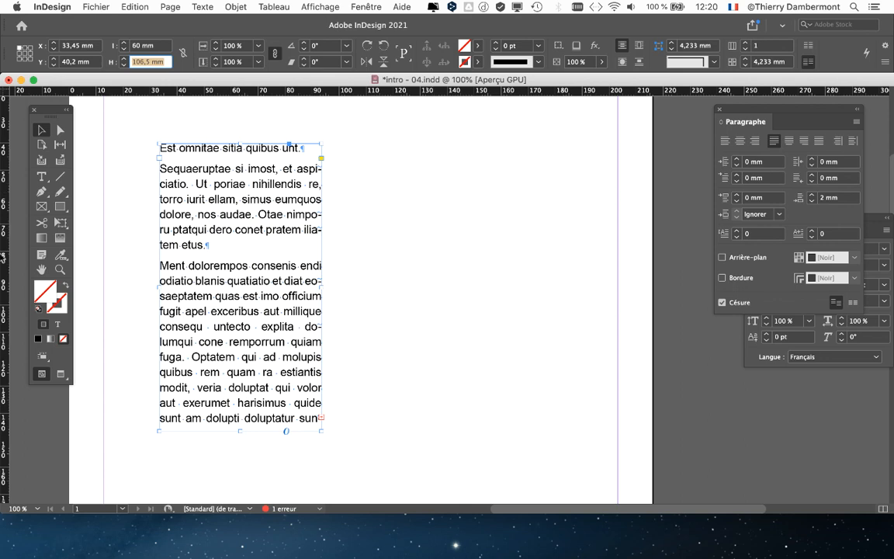
Step: Switch to Firefox and search Google for "gris typographique" in a new tab
mouse_move(4, 289)
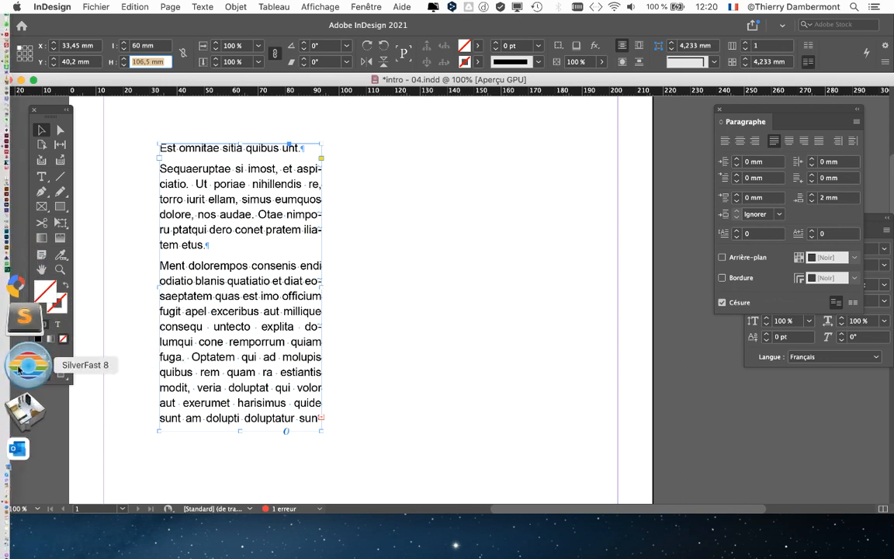
left_click(25, 418)
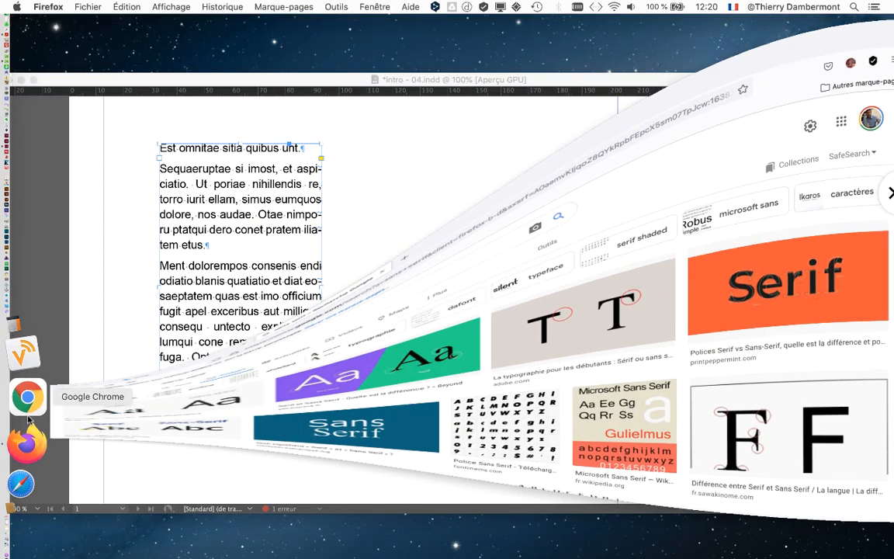
left_click(358, 33)
left_click(285, 210)
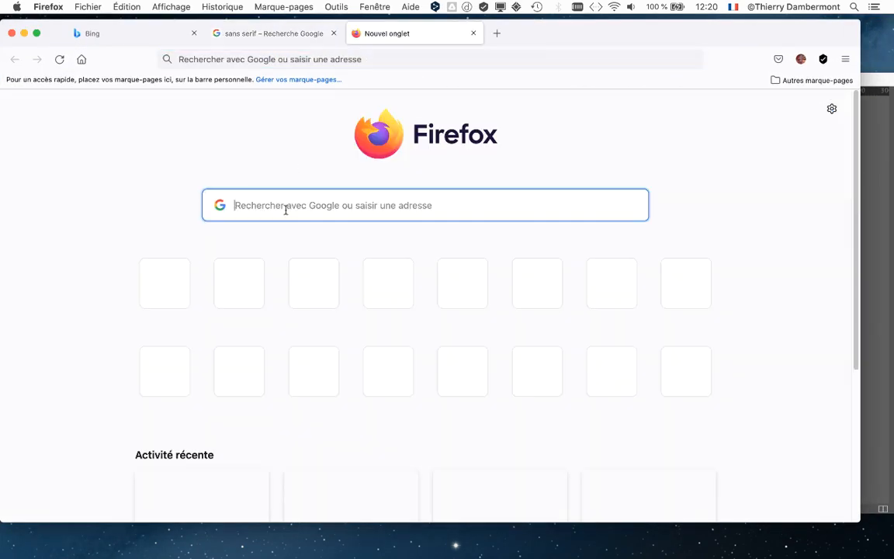
type("gris typo")
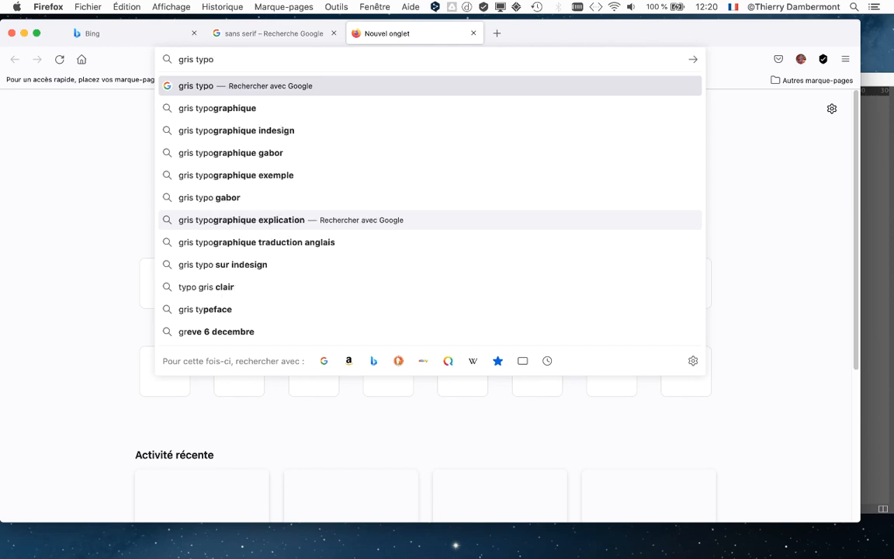
type("graphique")
key("Return")
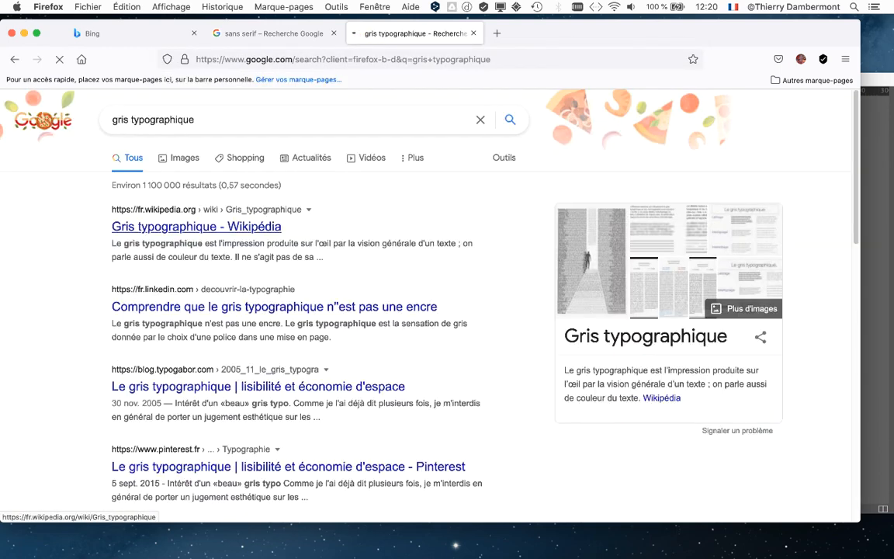
Step: Show the image results, preview the first two examples and open the Les Pourquoi(s) du Design page
left_click(179, 157)
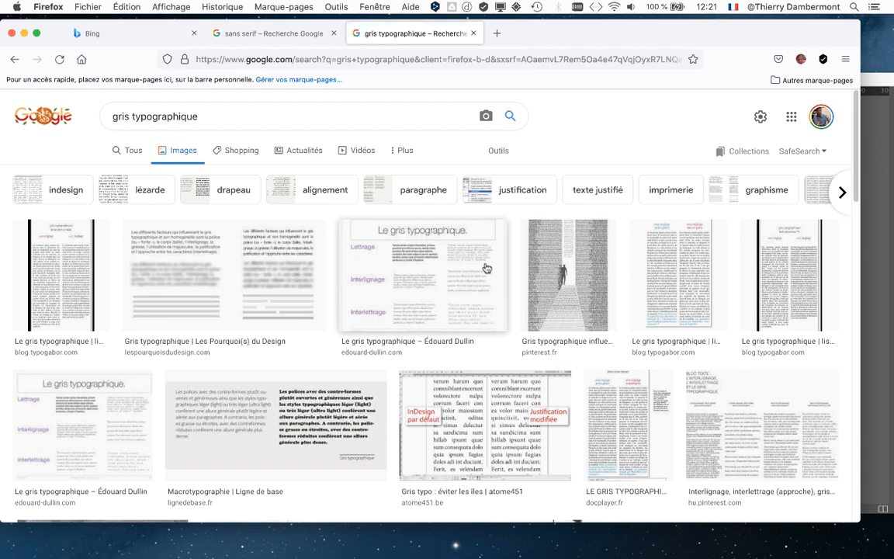
left_click(54, 265)
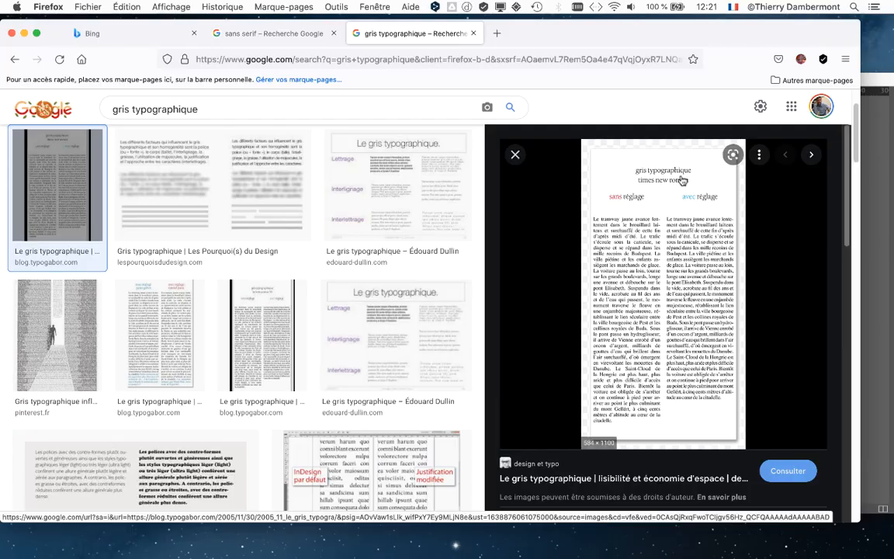
left_click(226, 180)
left_click(575, 166)
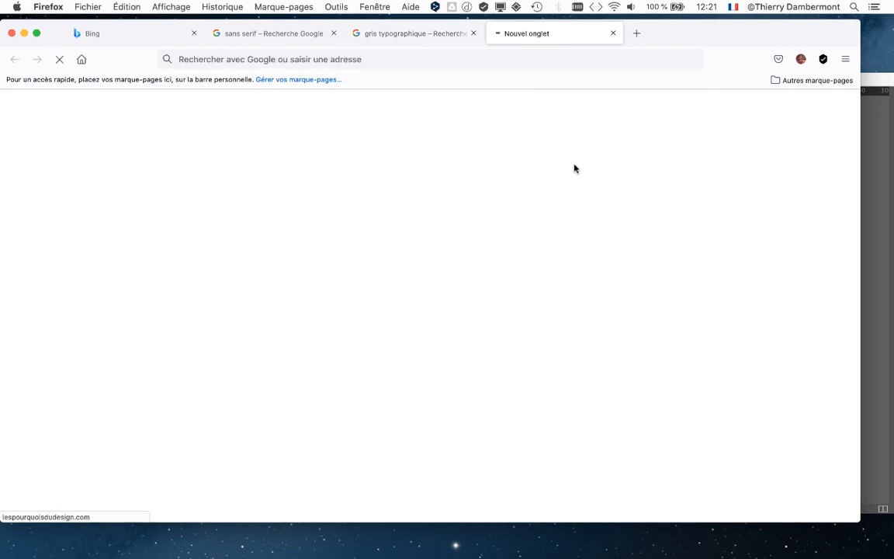
Step: Examine the definition of gris typographique and its two sample text blocks, and close the page's tab
scroll(435, 344, "down", 5)
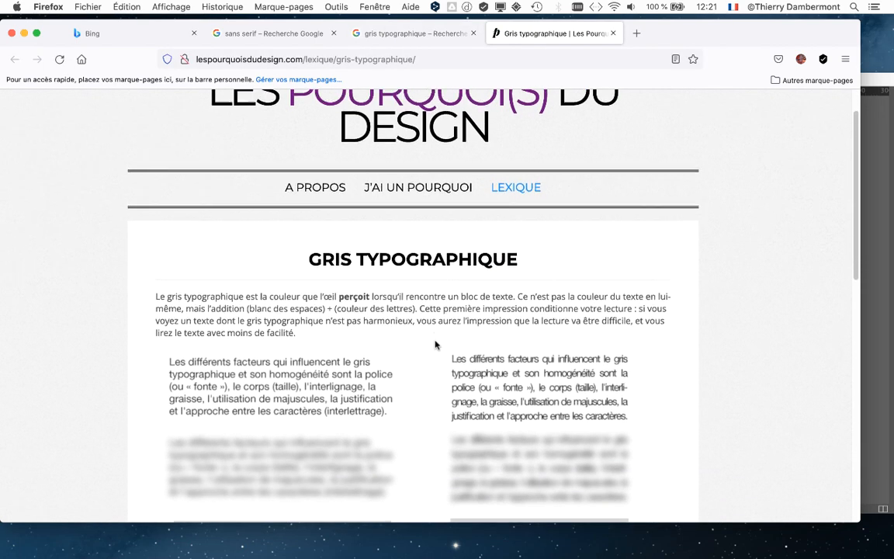
scroll(435, 336, "down", 1)
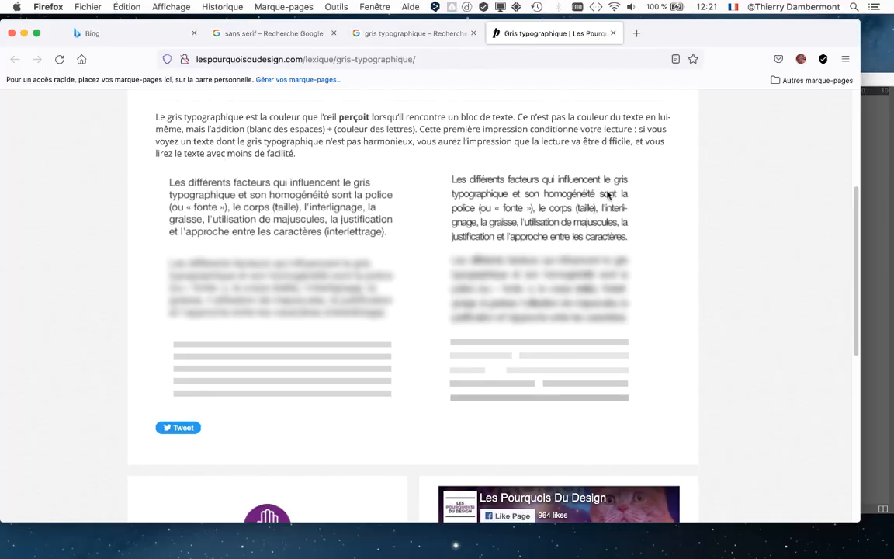
scroll(542, 174, "up", 3)
left_click(612, 36)
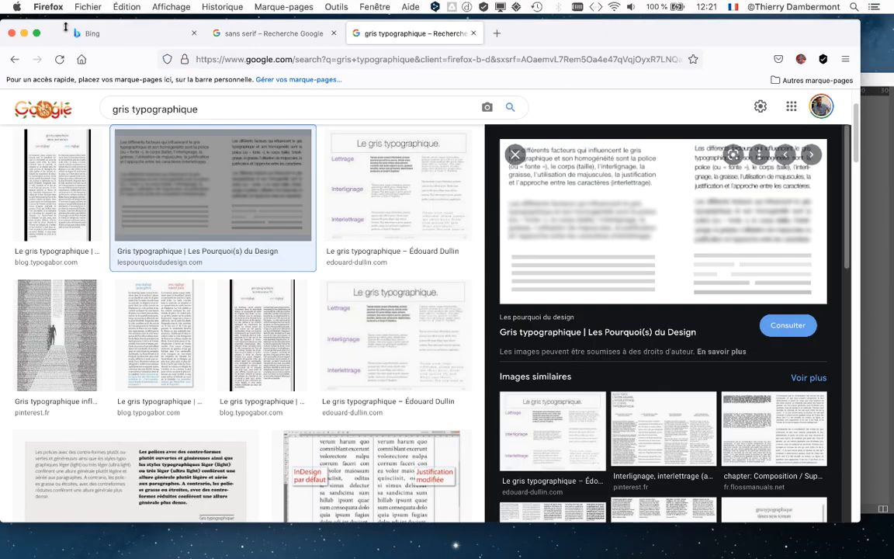
Step: Return to InDesign and open the paragraph Justification settings for the selected text frame, keeping the text column in view
left_click(24, 33)
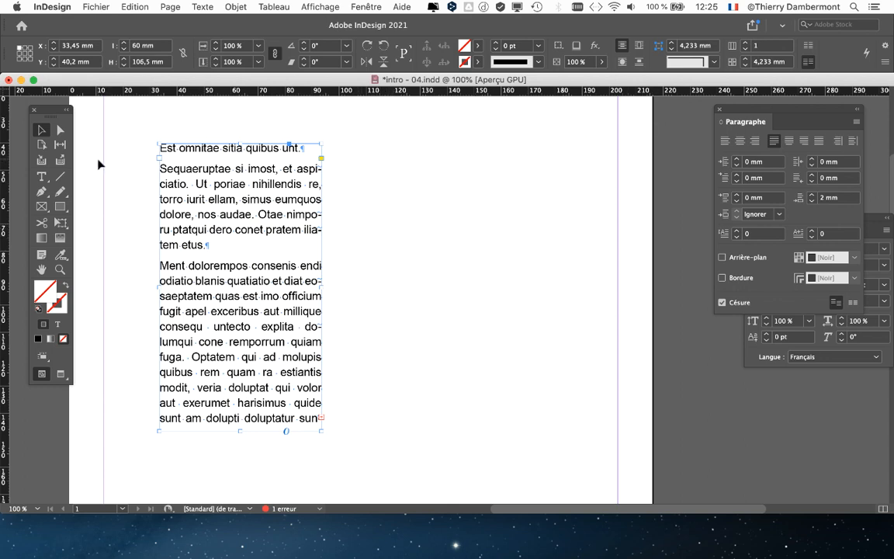
left_click_drag(759, 116, 494, 124)
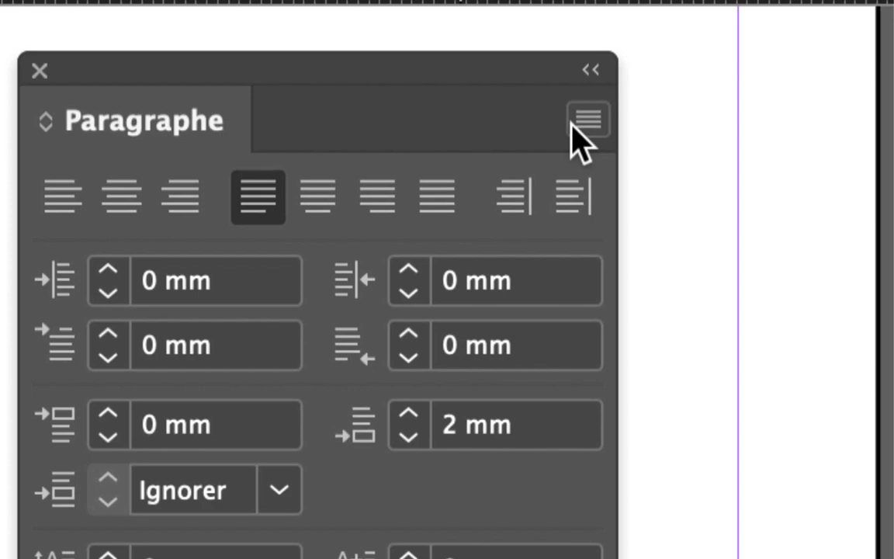
left_click(675, 109)
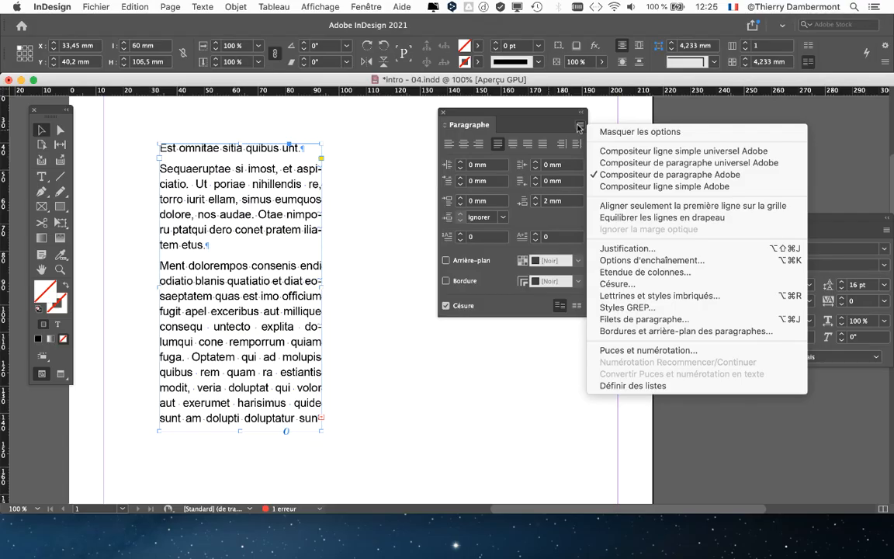
left_click(578, 127)
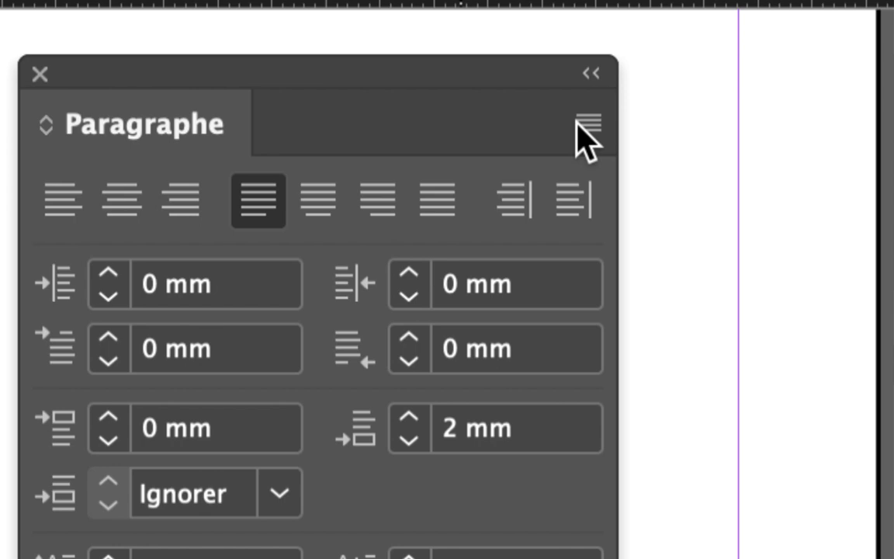
left_click(586, 134)
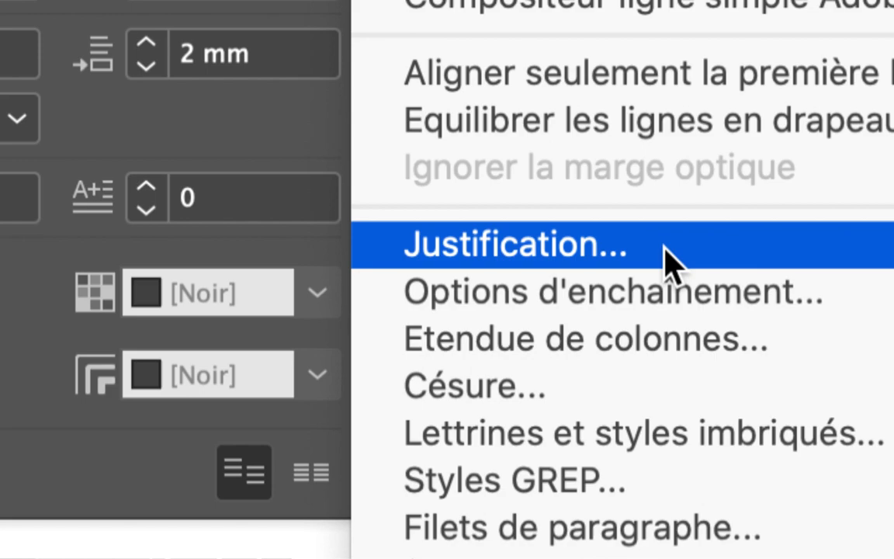
left_click(665, 248)
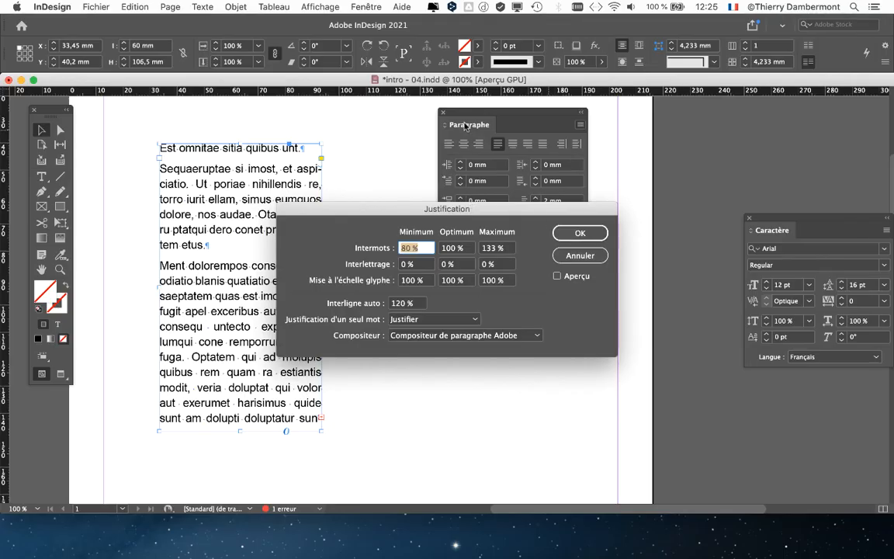
left_click_drag(372, 220, 455, 173)
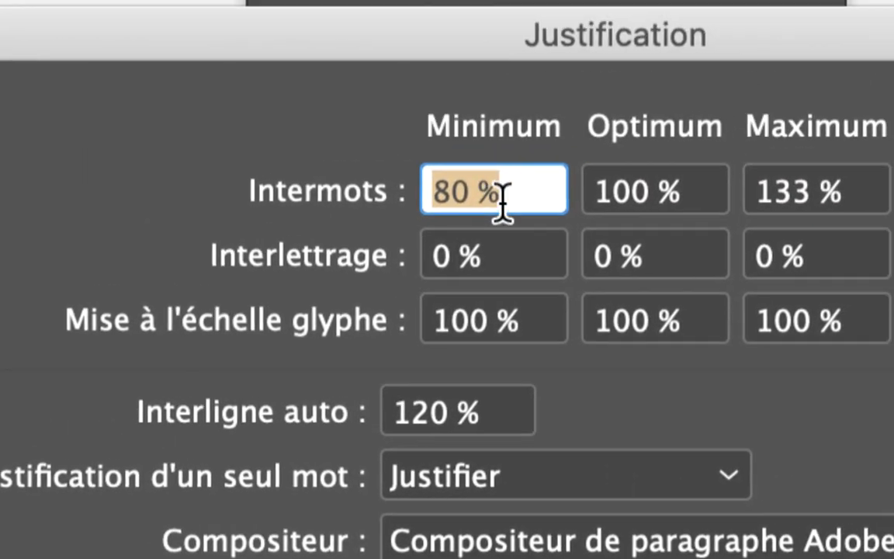
Step: Set the justification letter spacing (Interlettrage) to a minimum of -15 % and a maximum of 15 %
left_click_drag(504, 201, 491, 197)
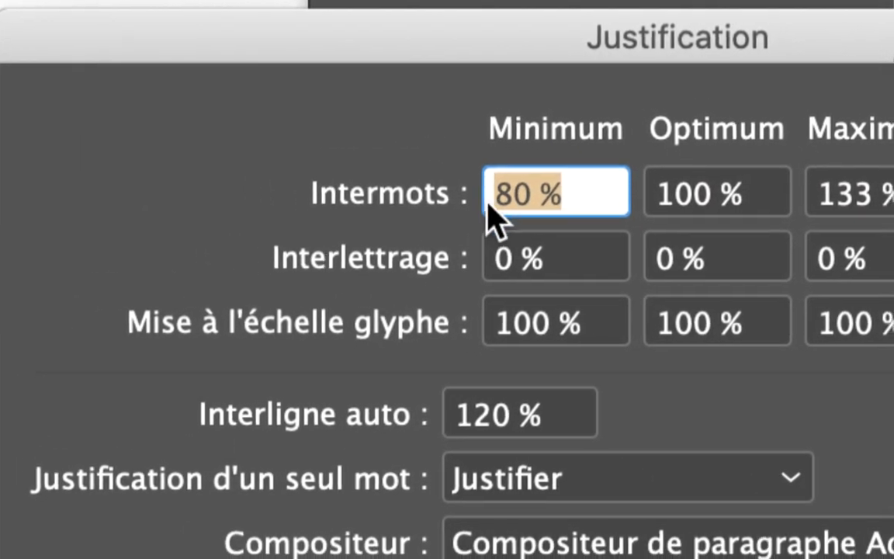
left_click(572, 198)
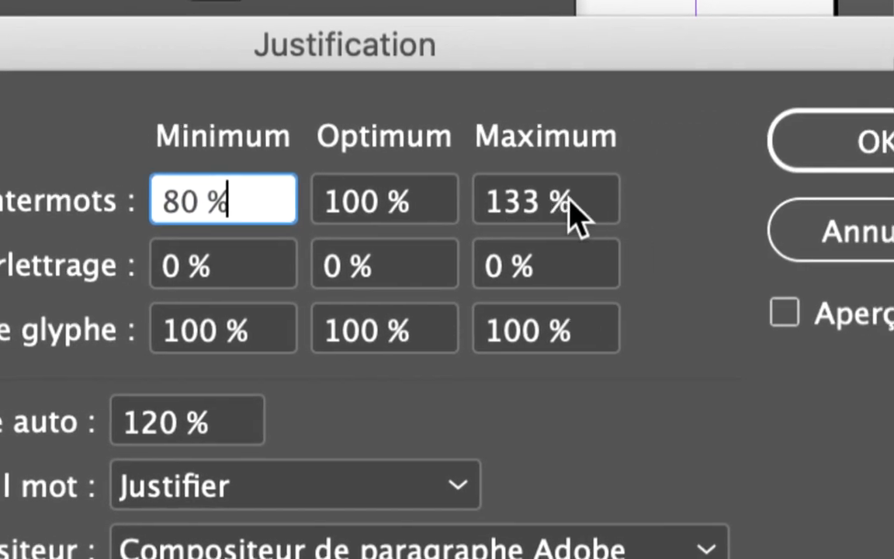
left_click_drag(844, 198, 752, 203)
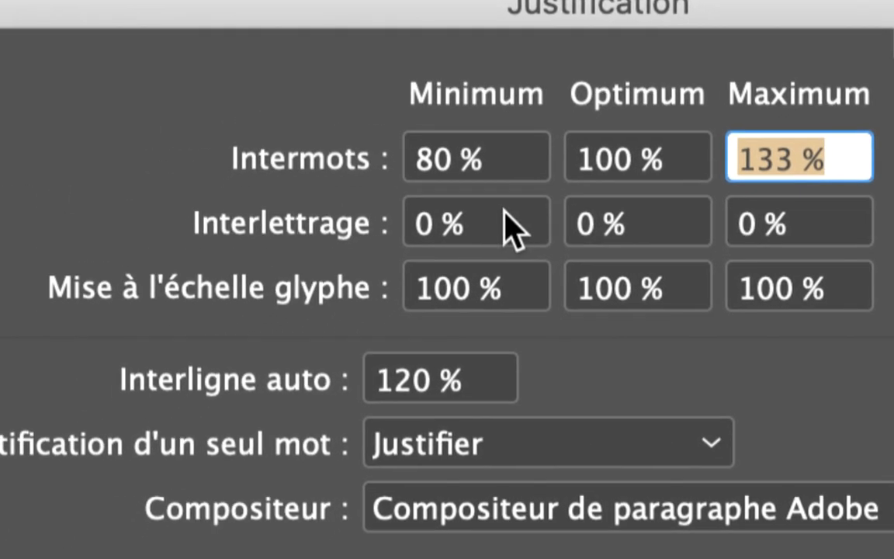
left_click(505, 215)
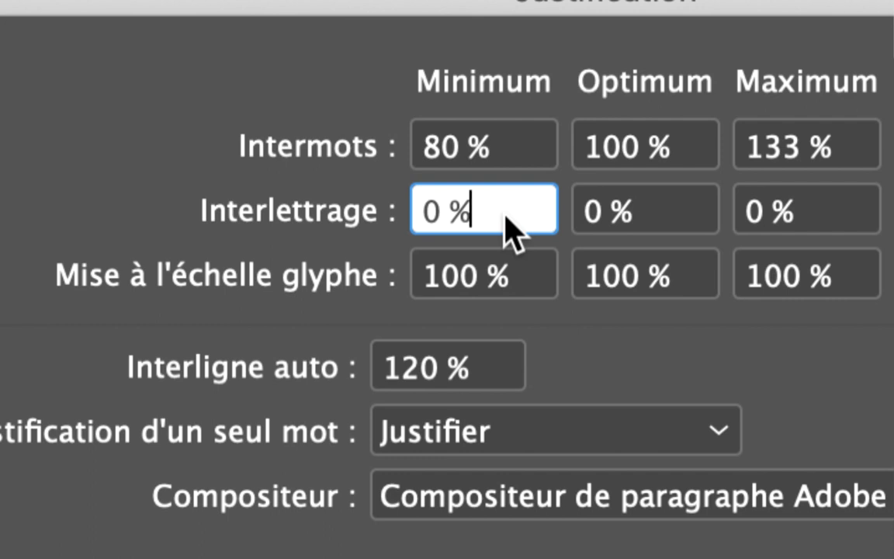
left_click_drag(497, 215, 383, 218)
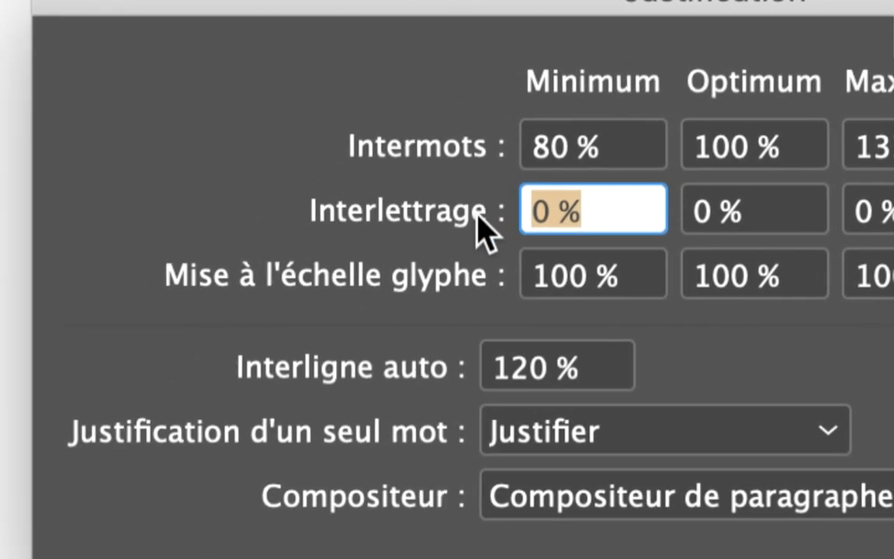
type("-15")
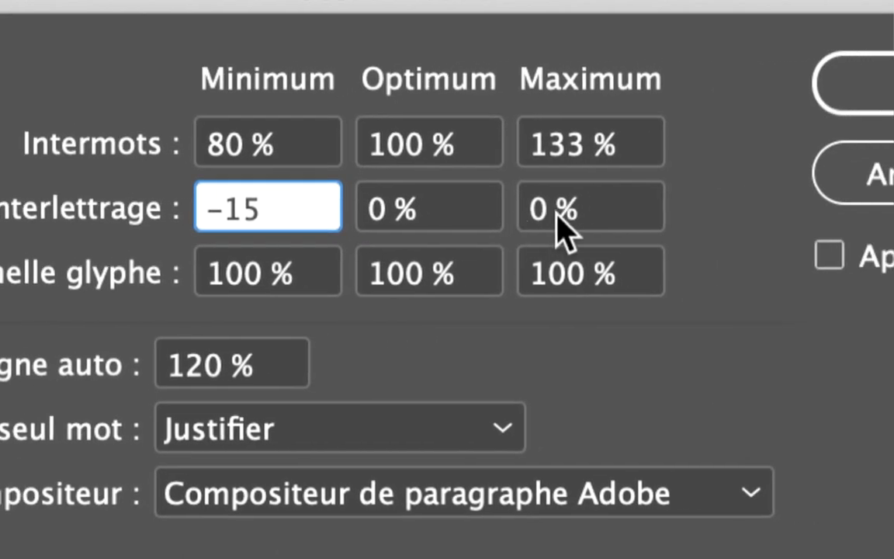
left_click(559, 215)
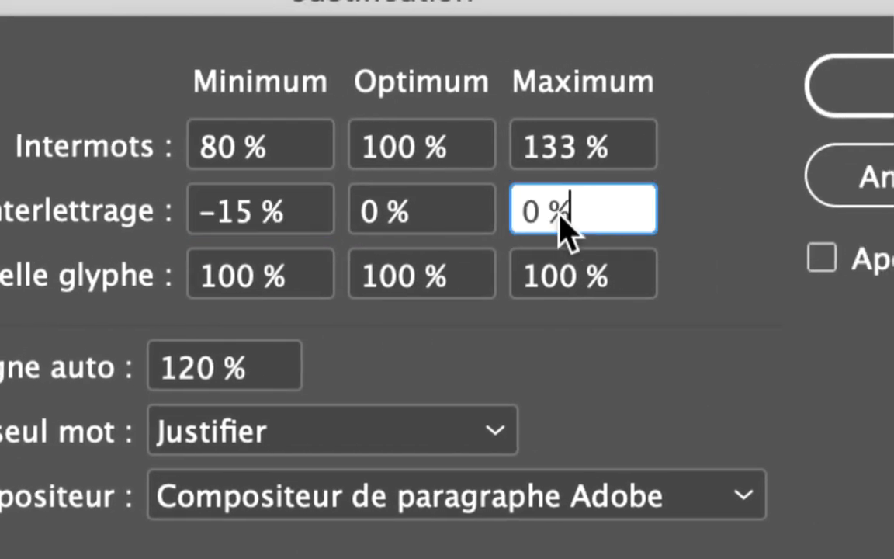
left_click_drag(561, 211, 507, 228)
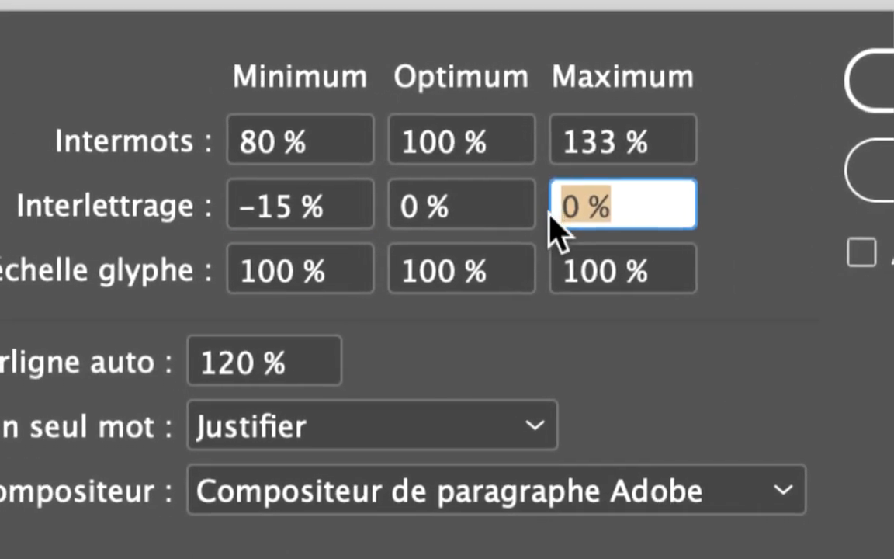
type("15")
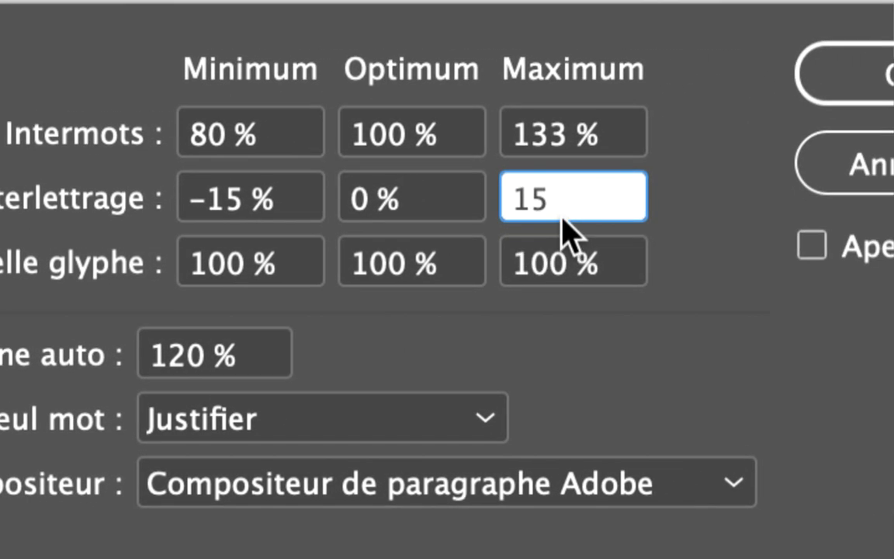
key("Tab")
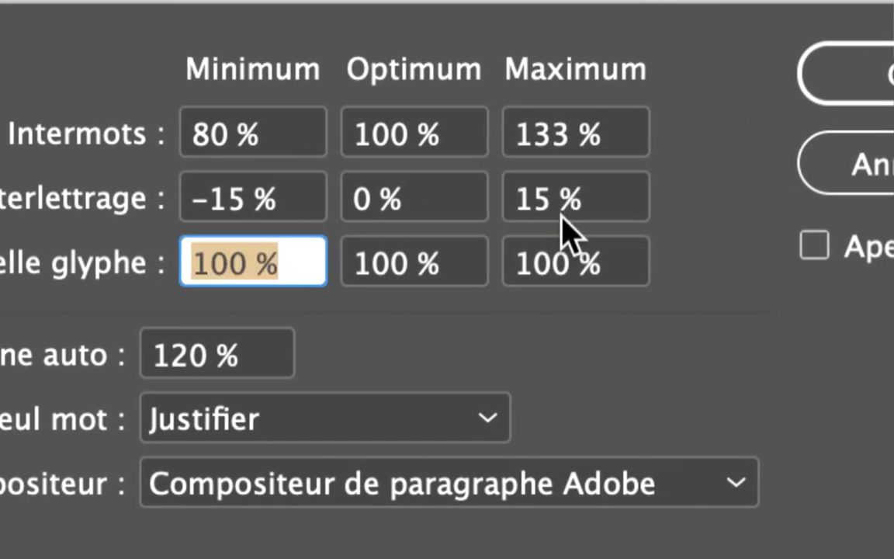
left_click(556, 211)
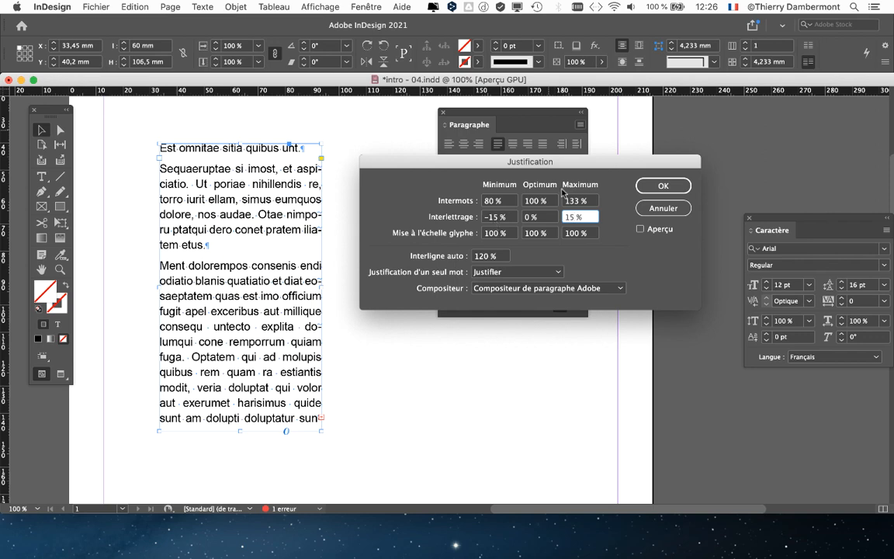
Step: Turn on the preview and set glyph scaling (Mise à l'échelle glyphe) to 90 % minimum and 110 % maximum
left_click_drag(518, 159, 513, 186)
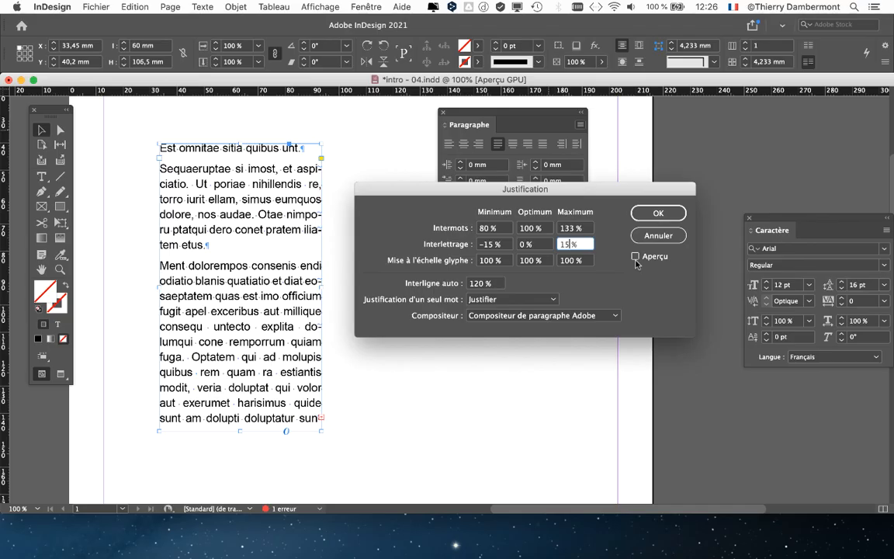
left_click(635, 257)
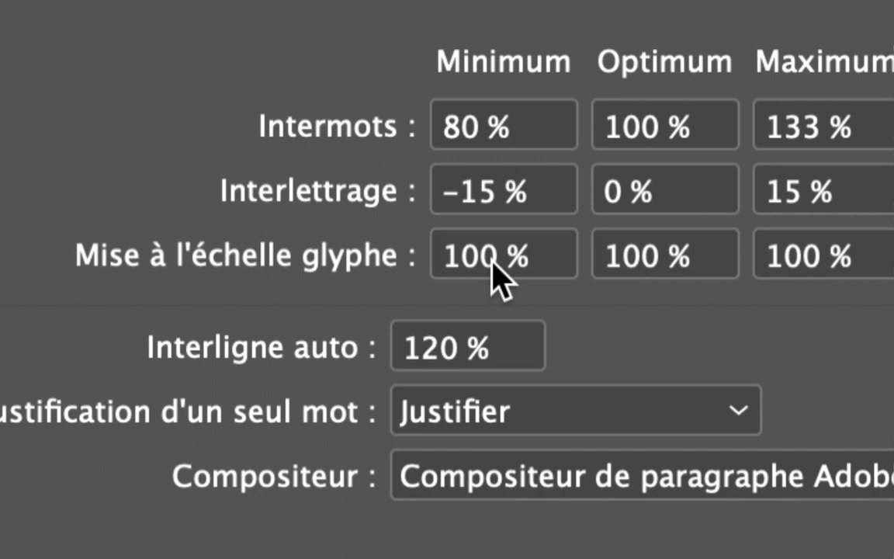
left_click_drag(491, 261, 436, 259)
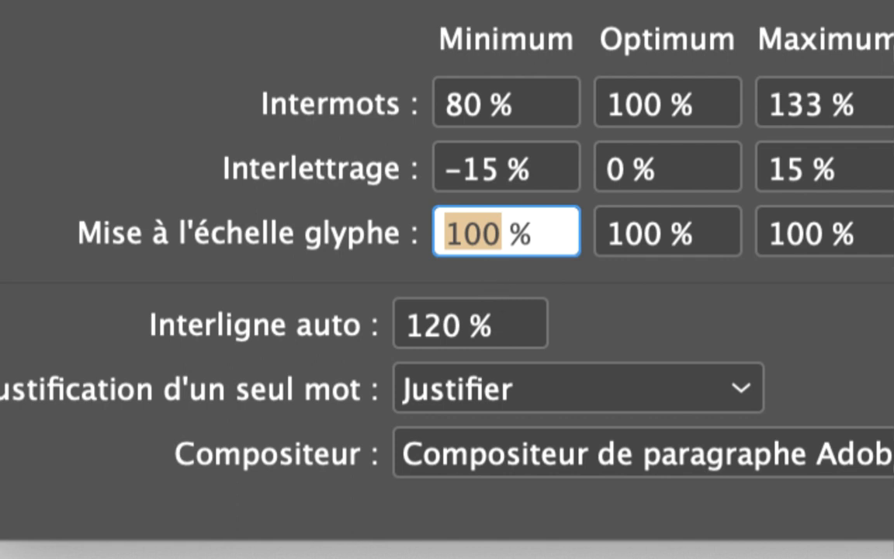
type("90")
key("Tab")
key("Tab")
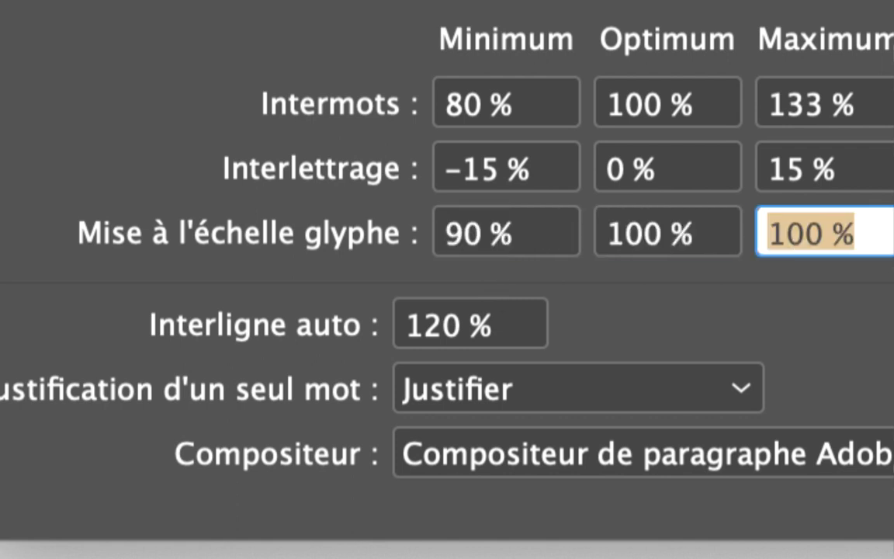
type("110")
key("Tab")
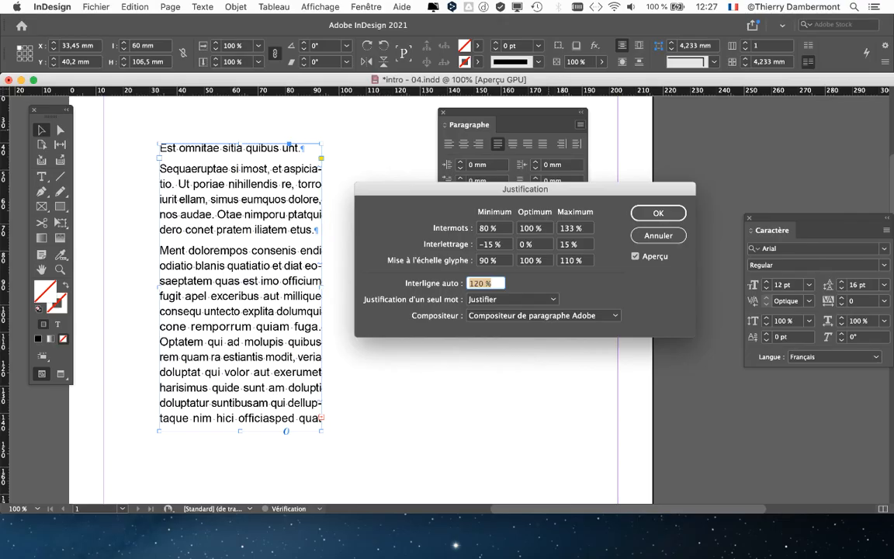
Step: Compare the text column with and without the preview, and apply the justification settings with the preview on
left_click(636, 257)
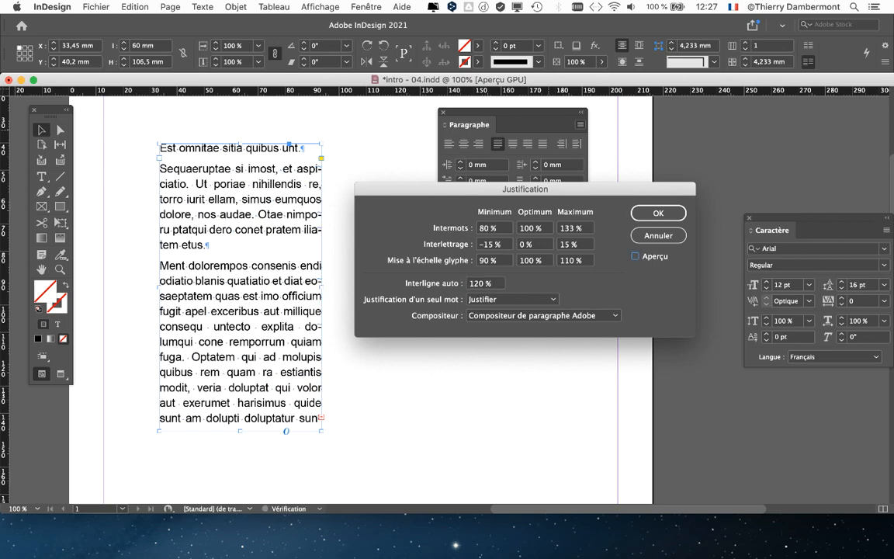
left_click(636, 256)
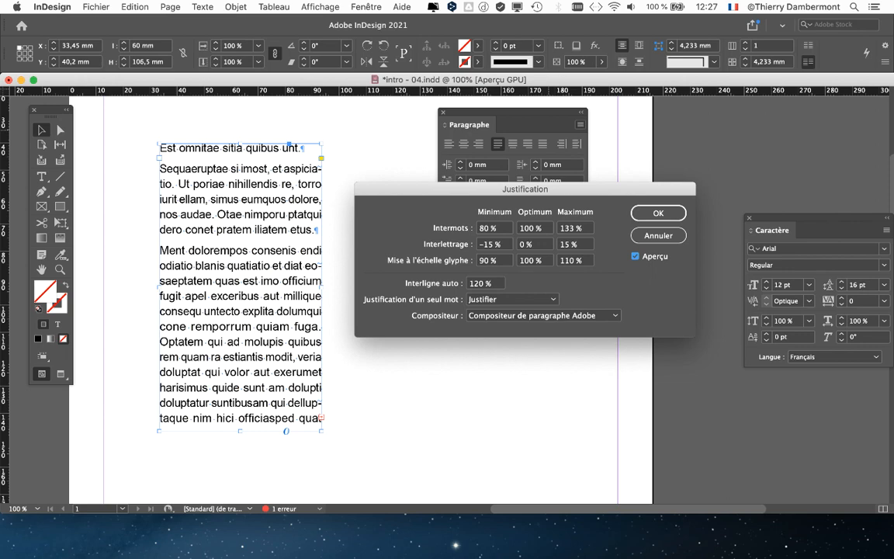
left_click(495, 260)
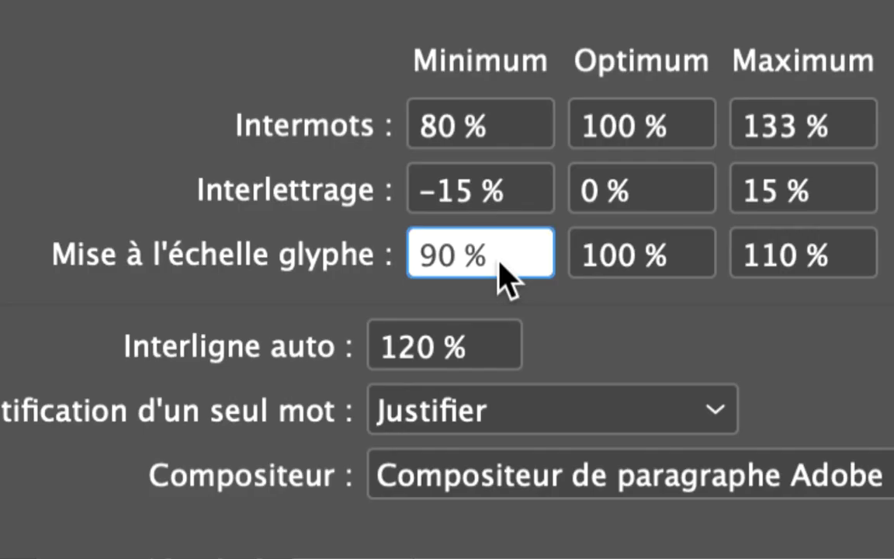
left_click_drag(495, 260, 487, 262)
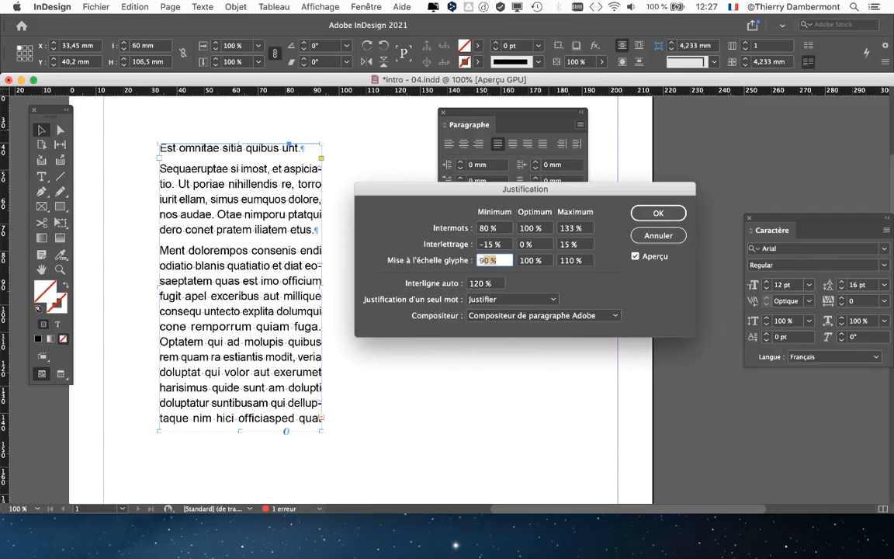
left_click(635, 256)
left_click(636, 256)
left_click(636, 256)
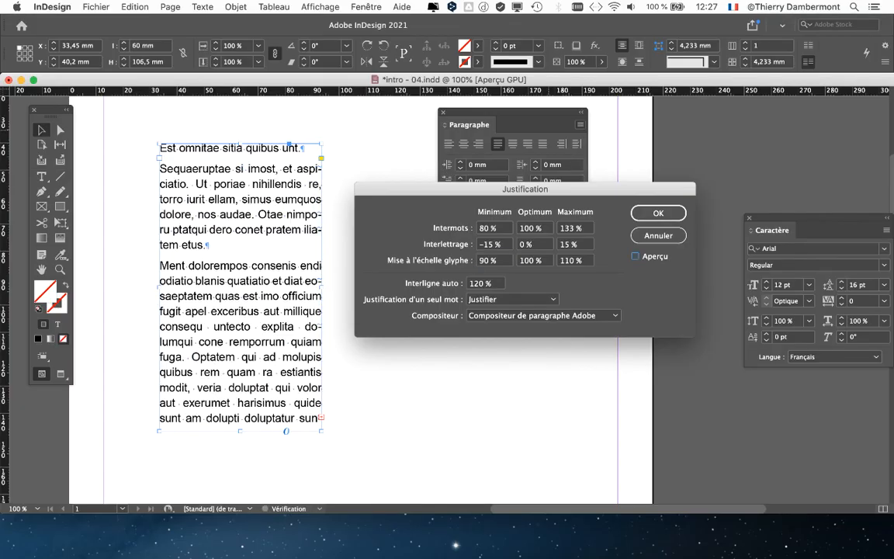
left_click(635, 256)
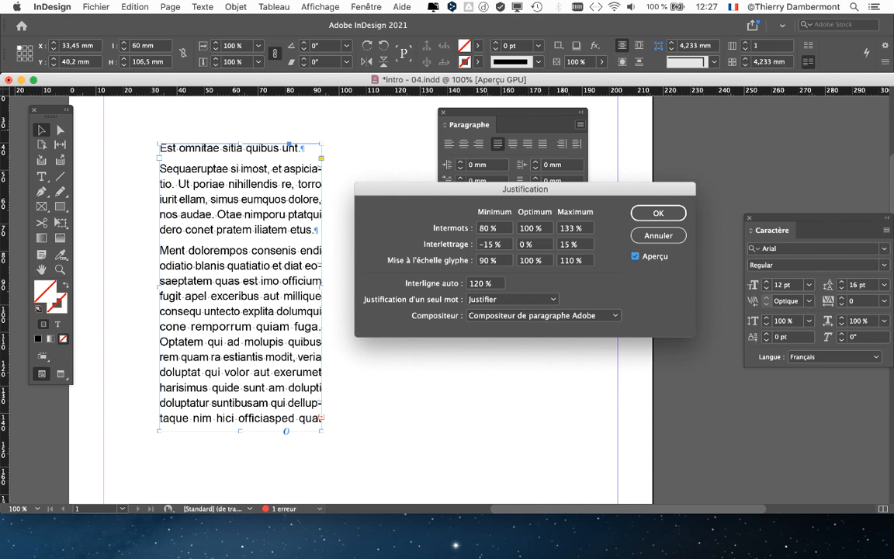
key("Return")
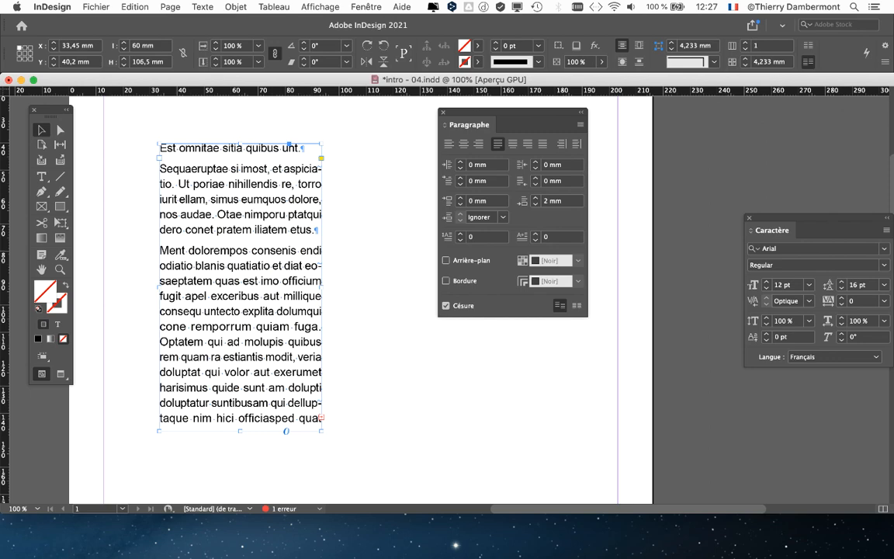
Step: Save the document as a new file named "intro - 05.indd" in the docs session 1 folder
left_click(96, 7)
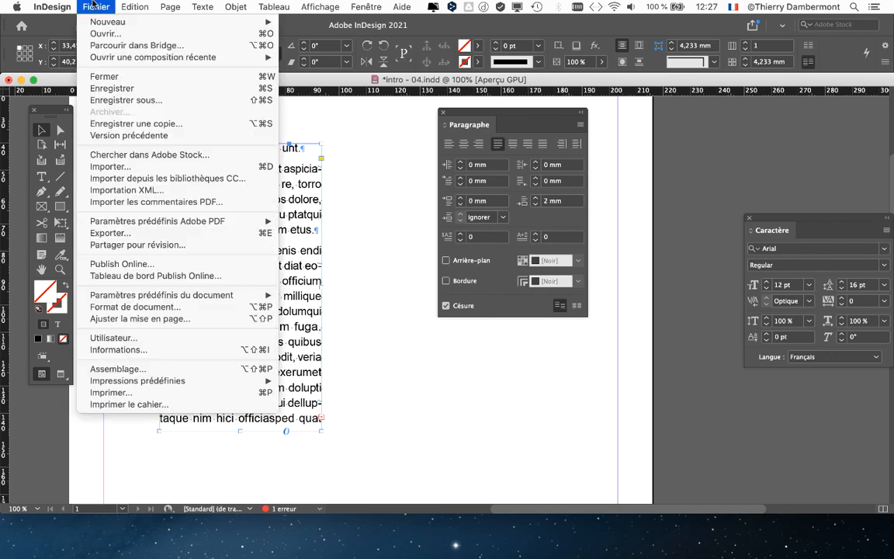
left_click(120, 100)
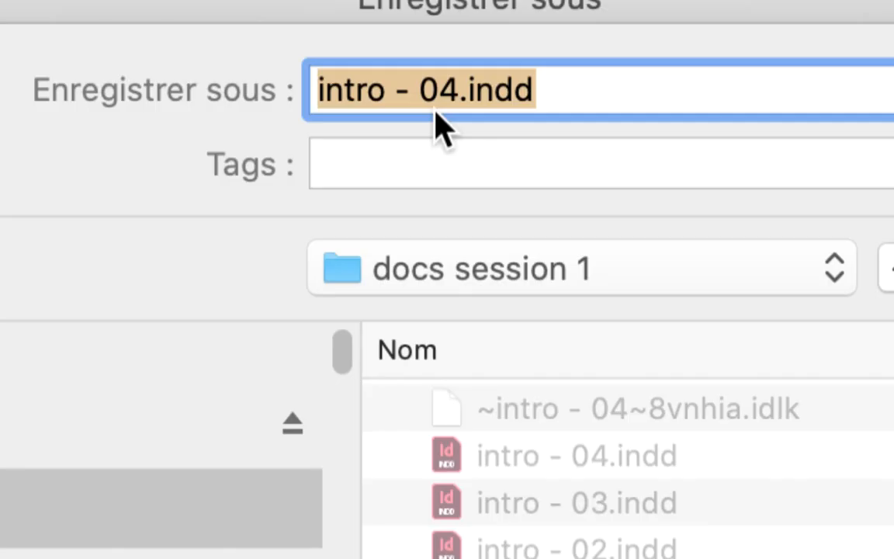
left_click(445, 92)
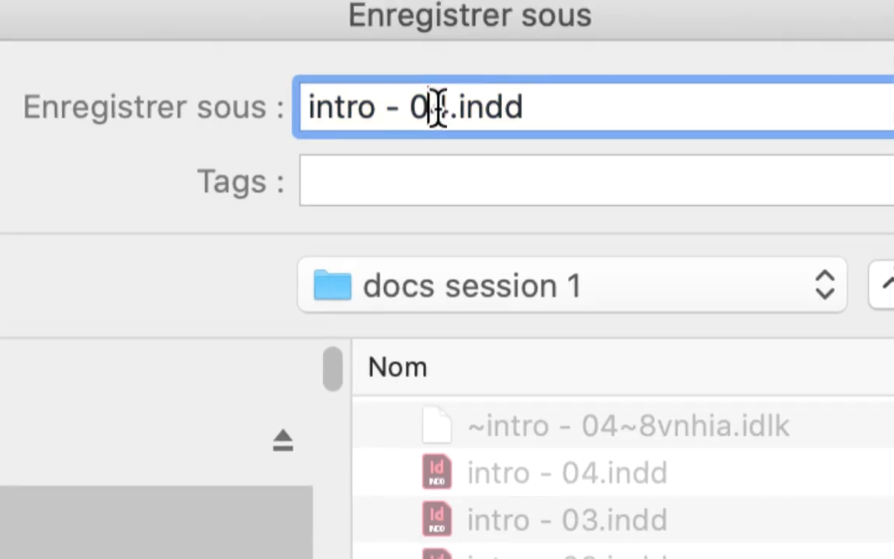
left_click_drag(440, 92, 457, 98)
type("5")
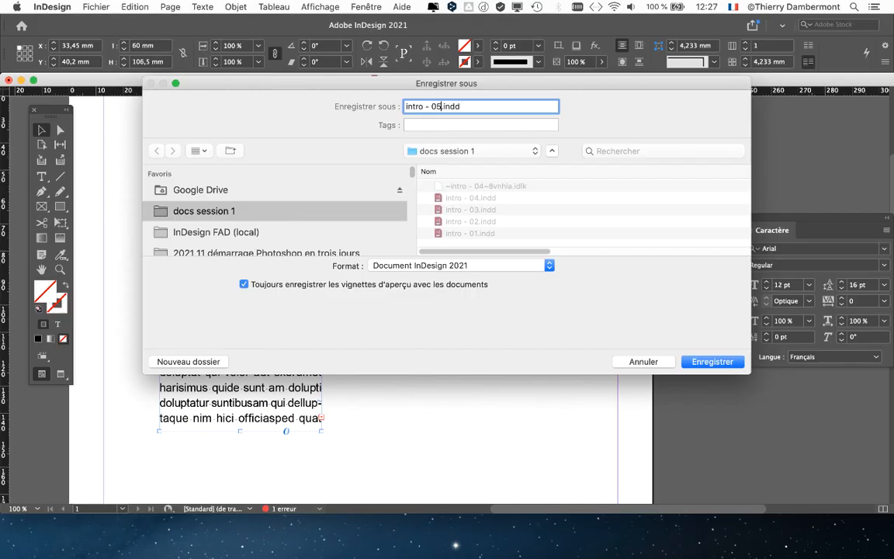
key("Return")
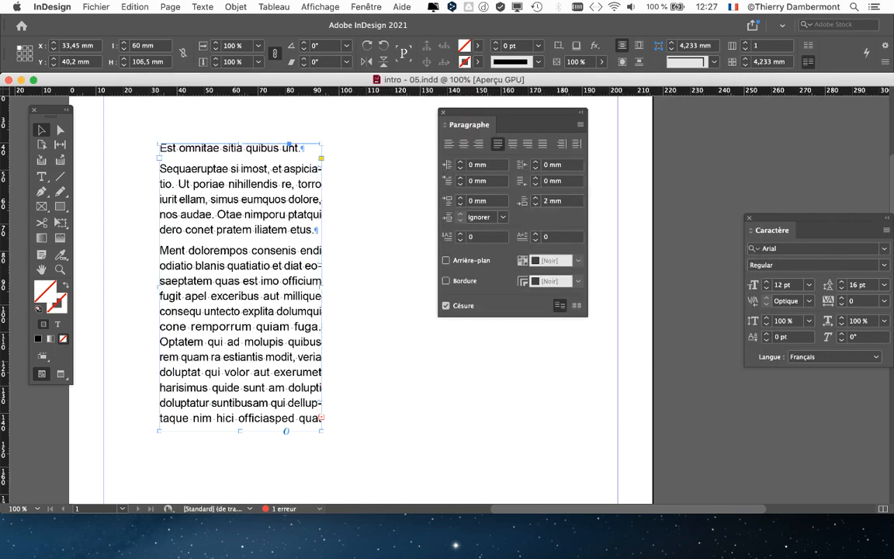
Step: Open the justification settings for the text frame and review the minimum and maximum letter spacing (Interlettrage)
left_click(580, 124)
left_click(624, 249)
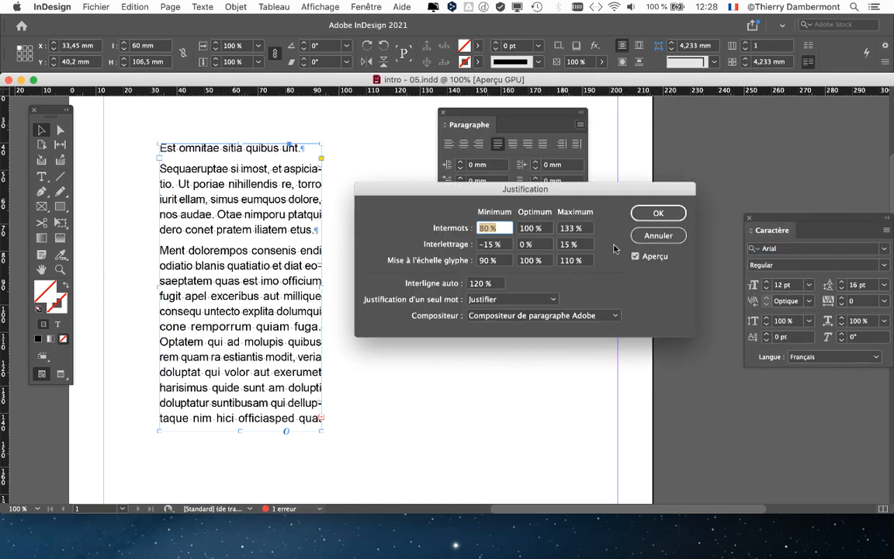
left_click_drag(476, 197, 395, 166)
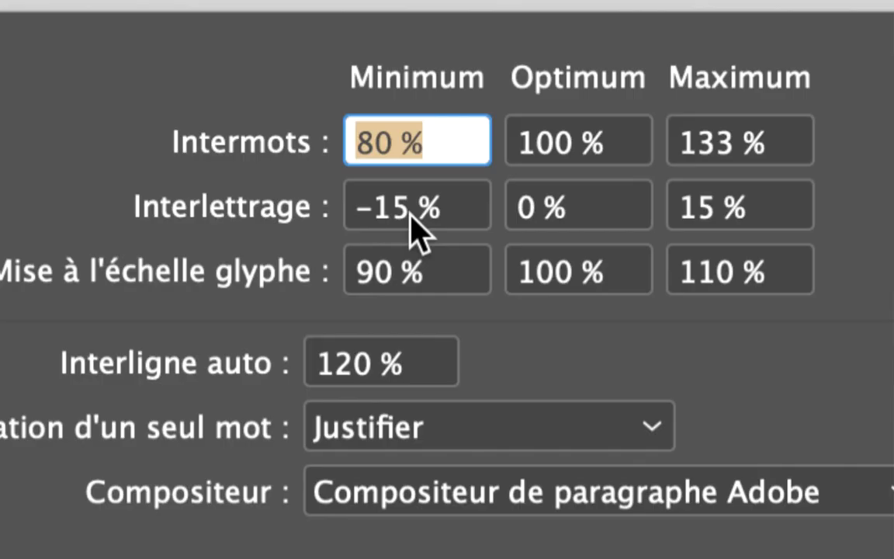
left_click(410, 217)
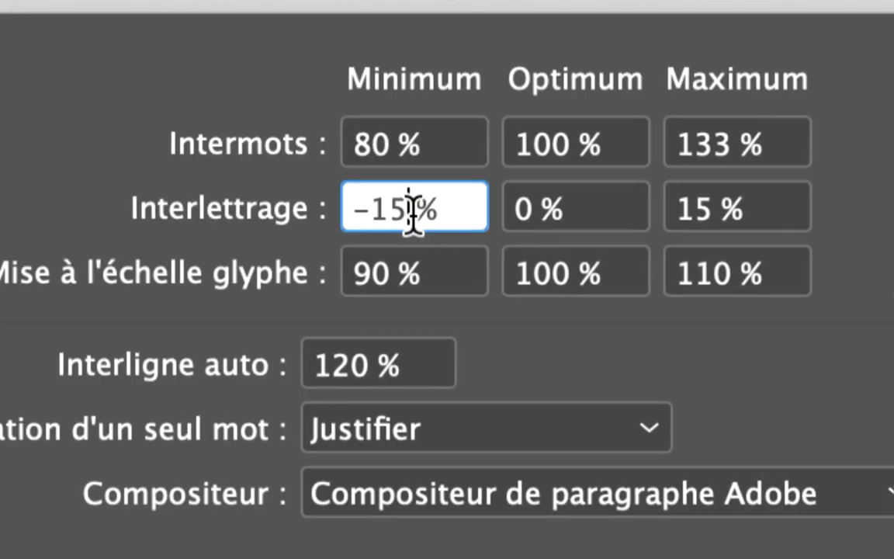
left_click(487, 206)
Step: Examine the minimum and maximum glyph scaling (Mise à l'échelle glyphe) limits in the justification settings
left_click(250, 269)
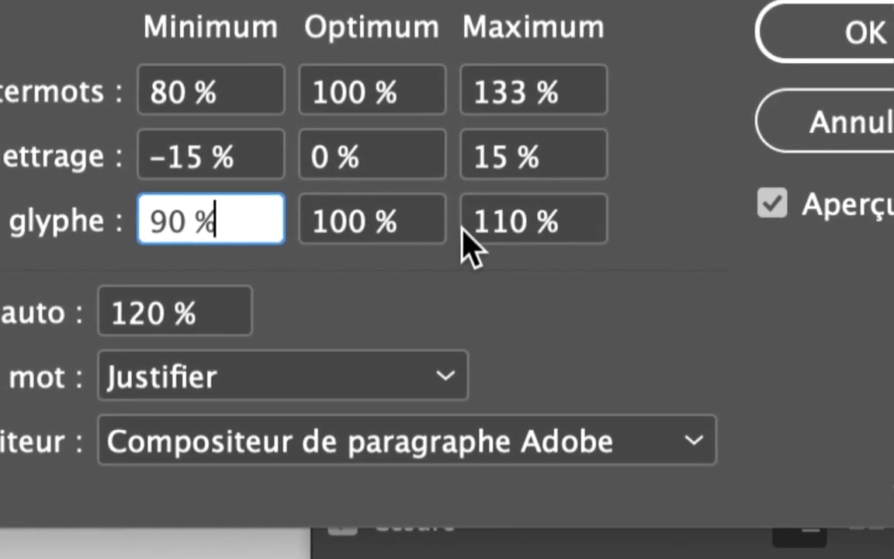
left_click(560, 229)
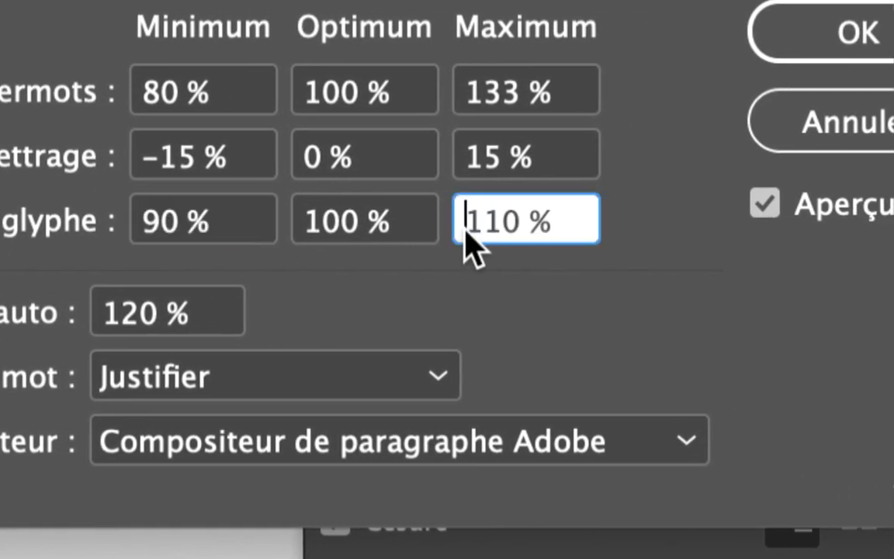
double_click(439, 227)
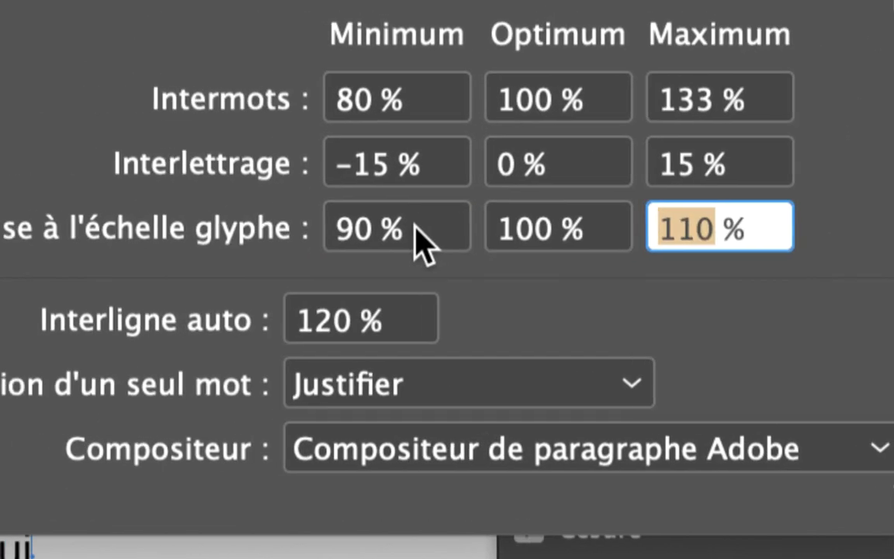
left_click(149, 219)
left_click_drag(409, 229, 358, 230)
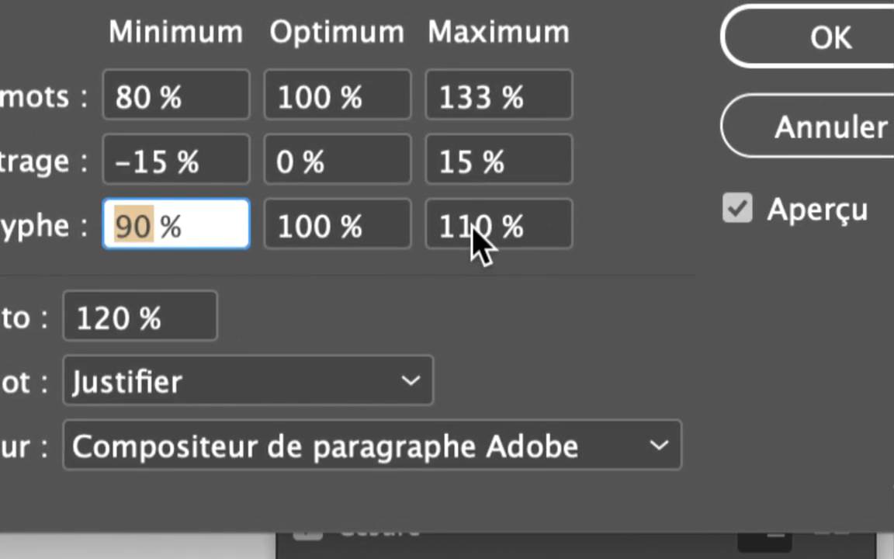
left_click(691, 225)
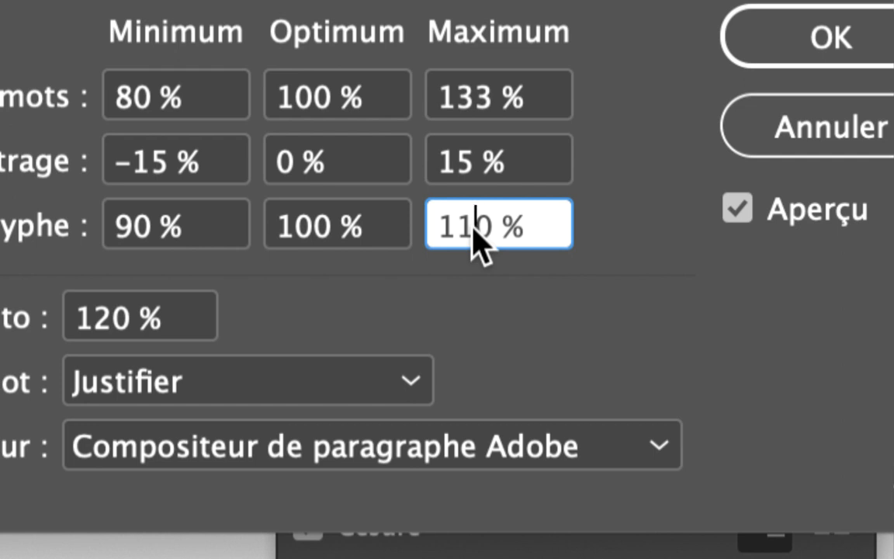
left_click_drag(475, 226, 436, 229)
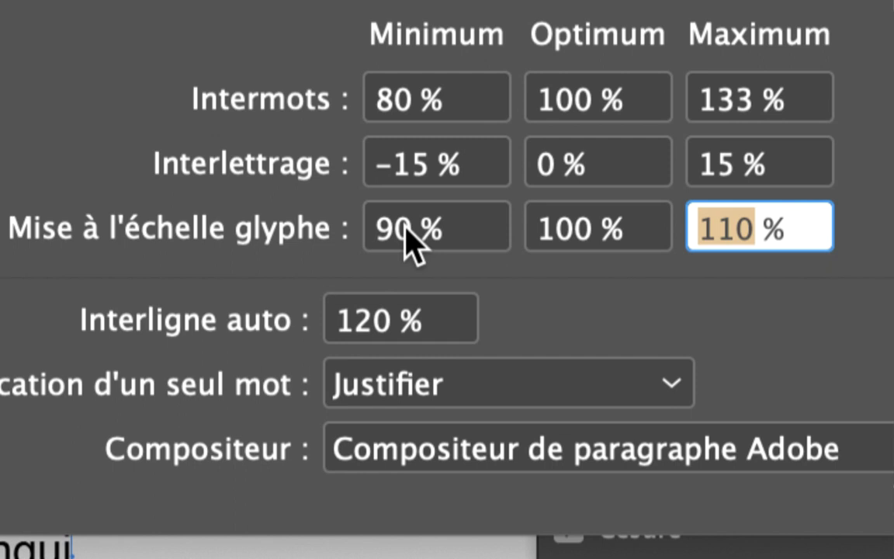
double_click(407, 231)
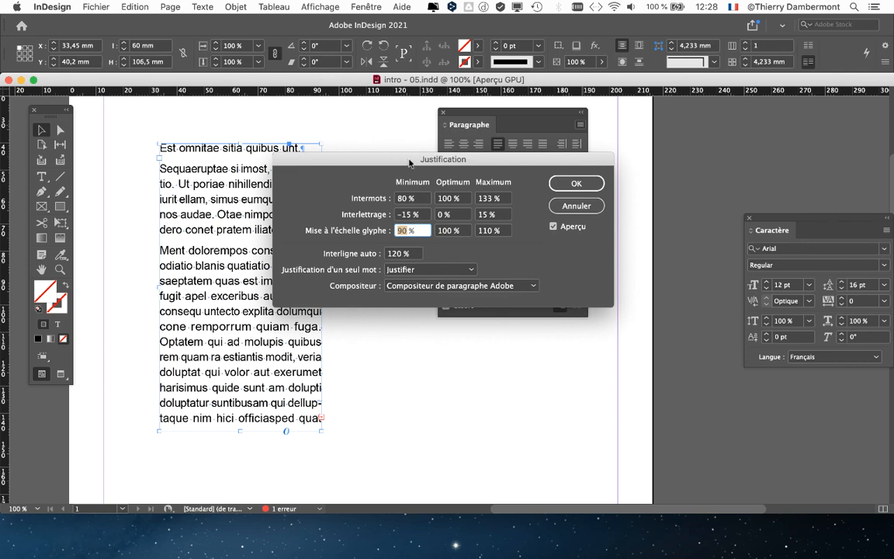
Step: Confirm the justification settings and move the Paragraphe panel farther away from the text column
left_click_drag(428, 159, 497, 154)
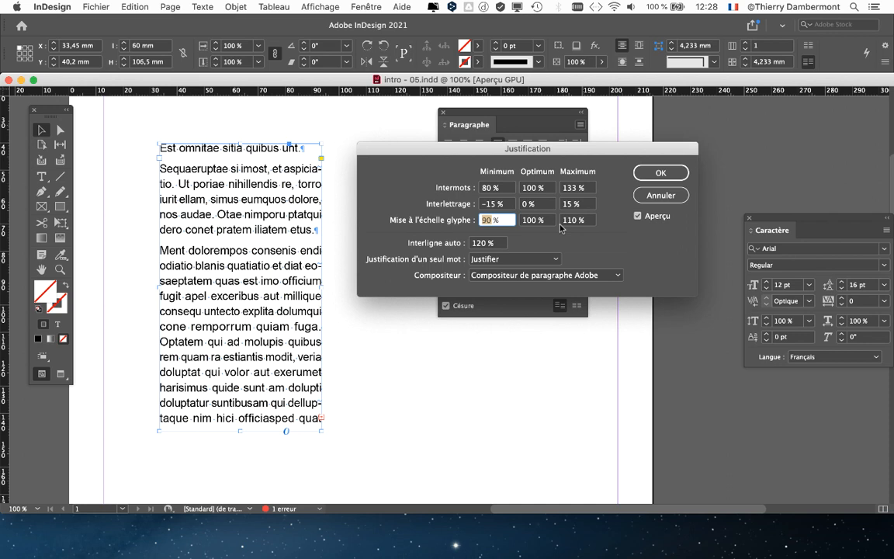
left_click(661, 172)
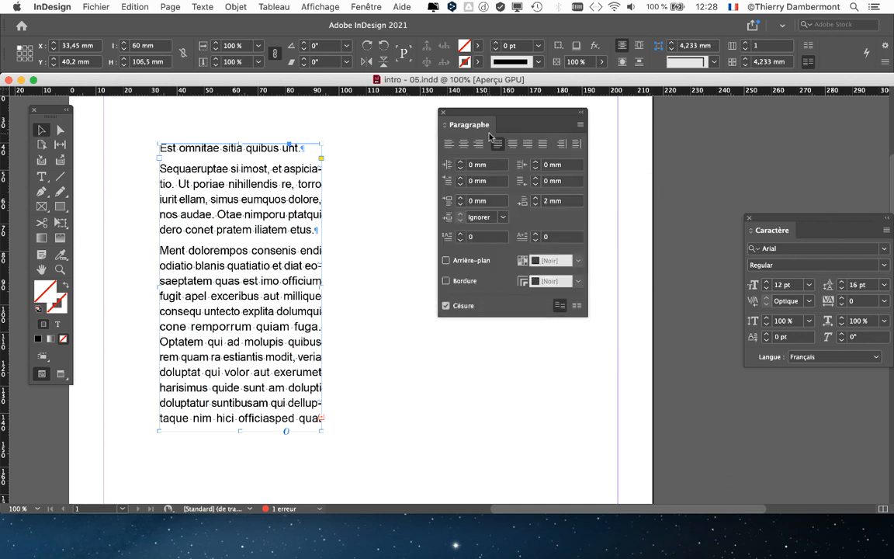
left_click_drag(477, 115, 589, 125)
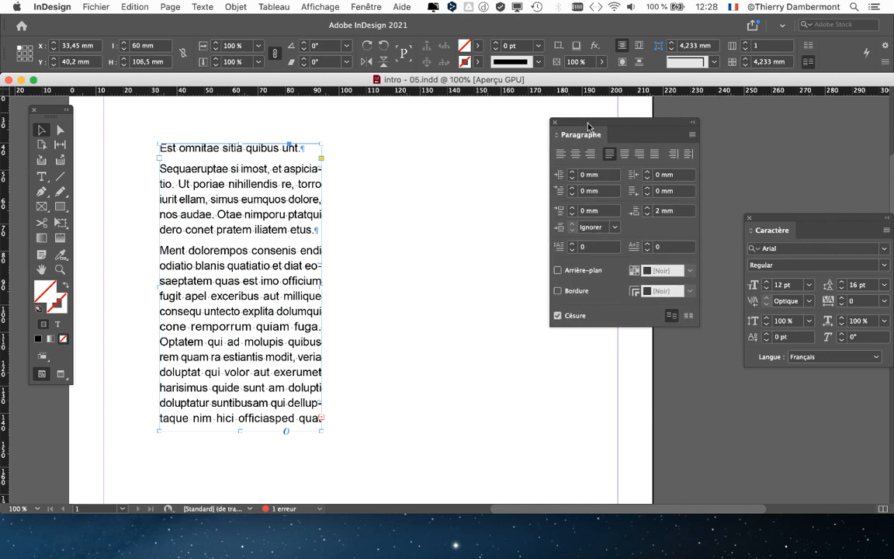